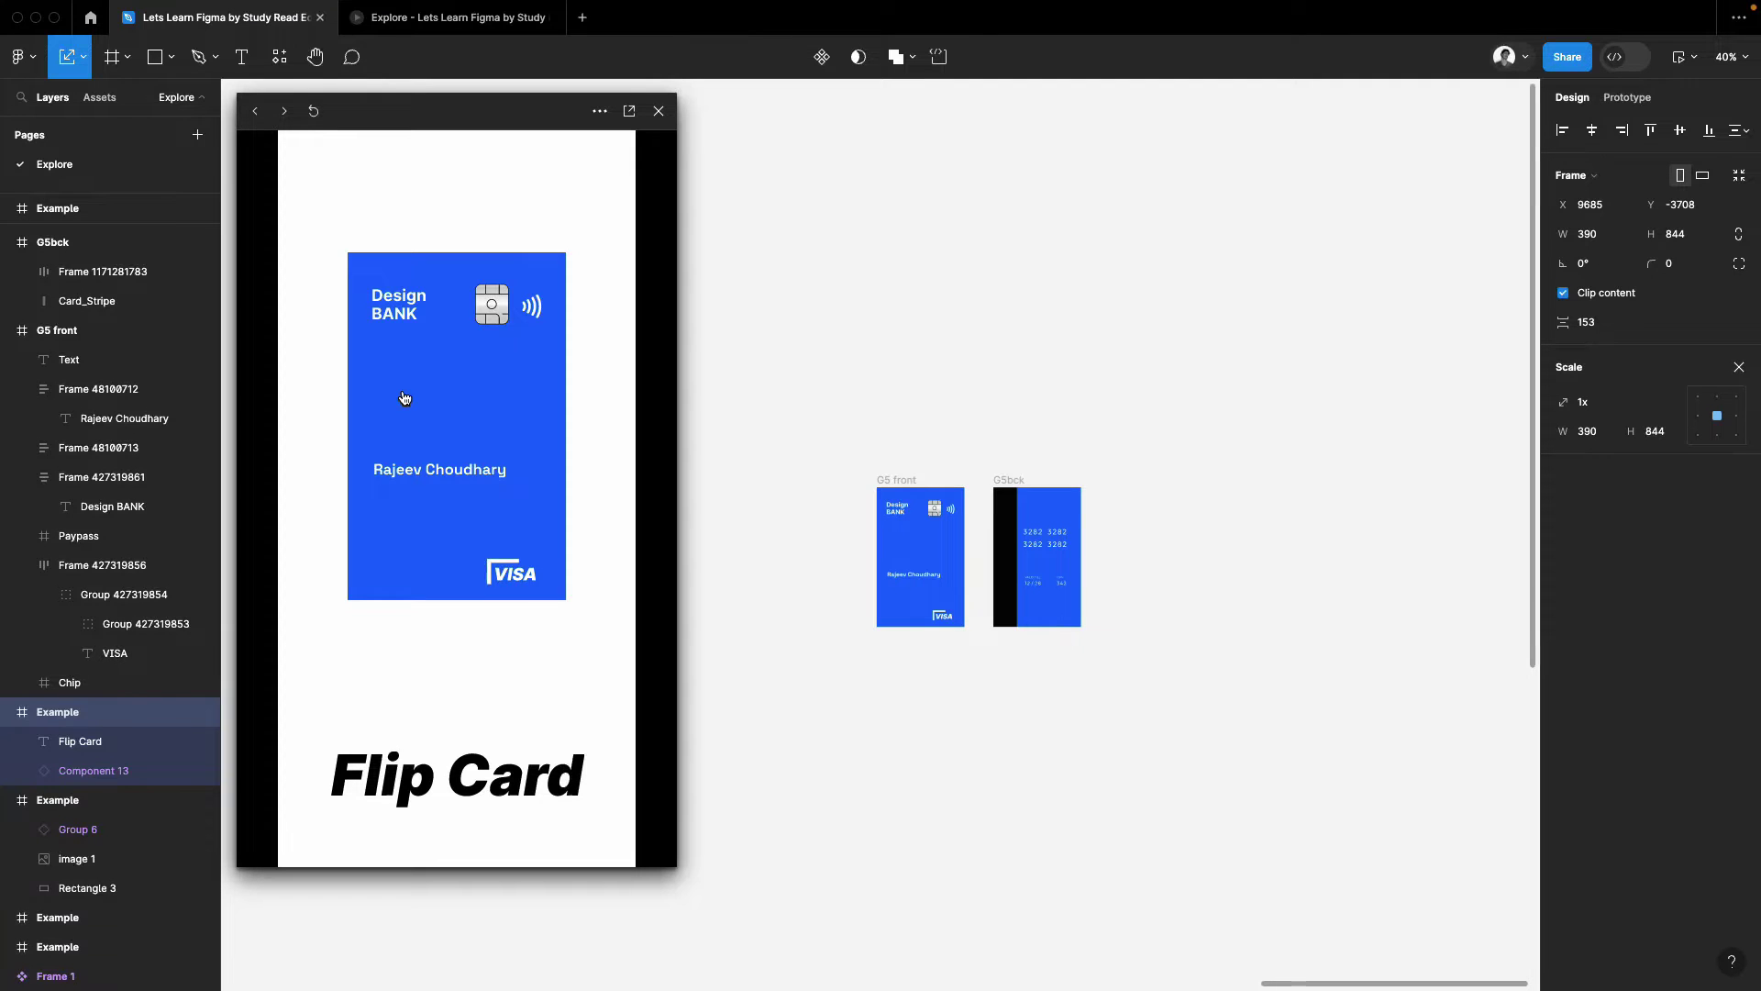
- Tap the Design BANK card four times in the preview to watch it flip back and forth
left_click(405, 399)
left_click(488, 414)
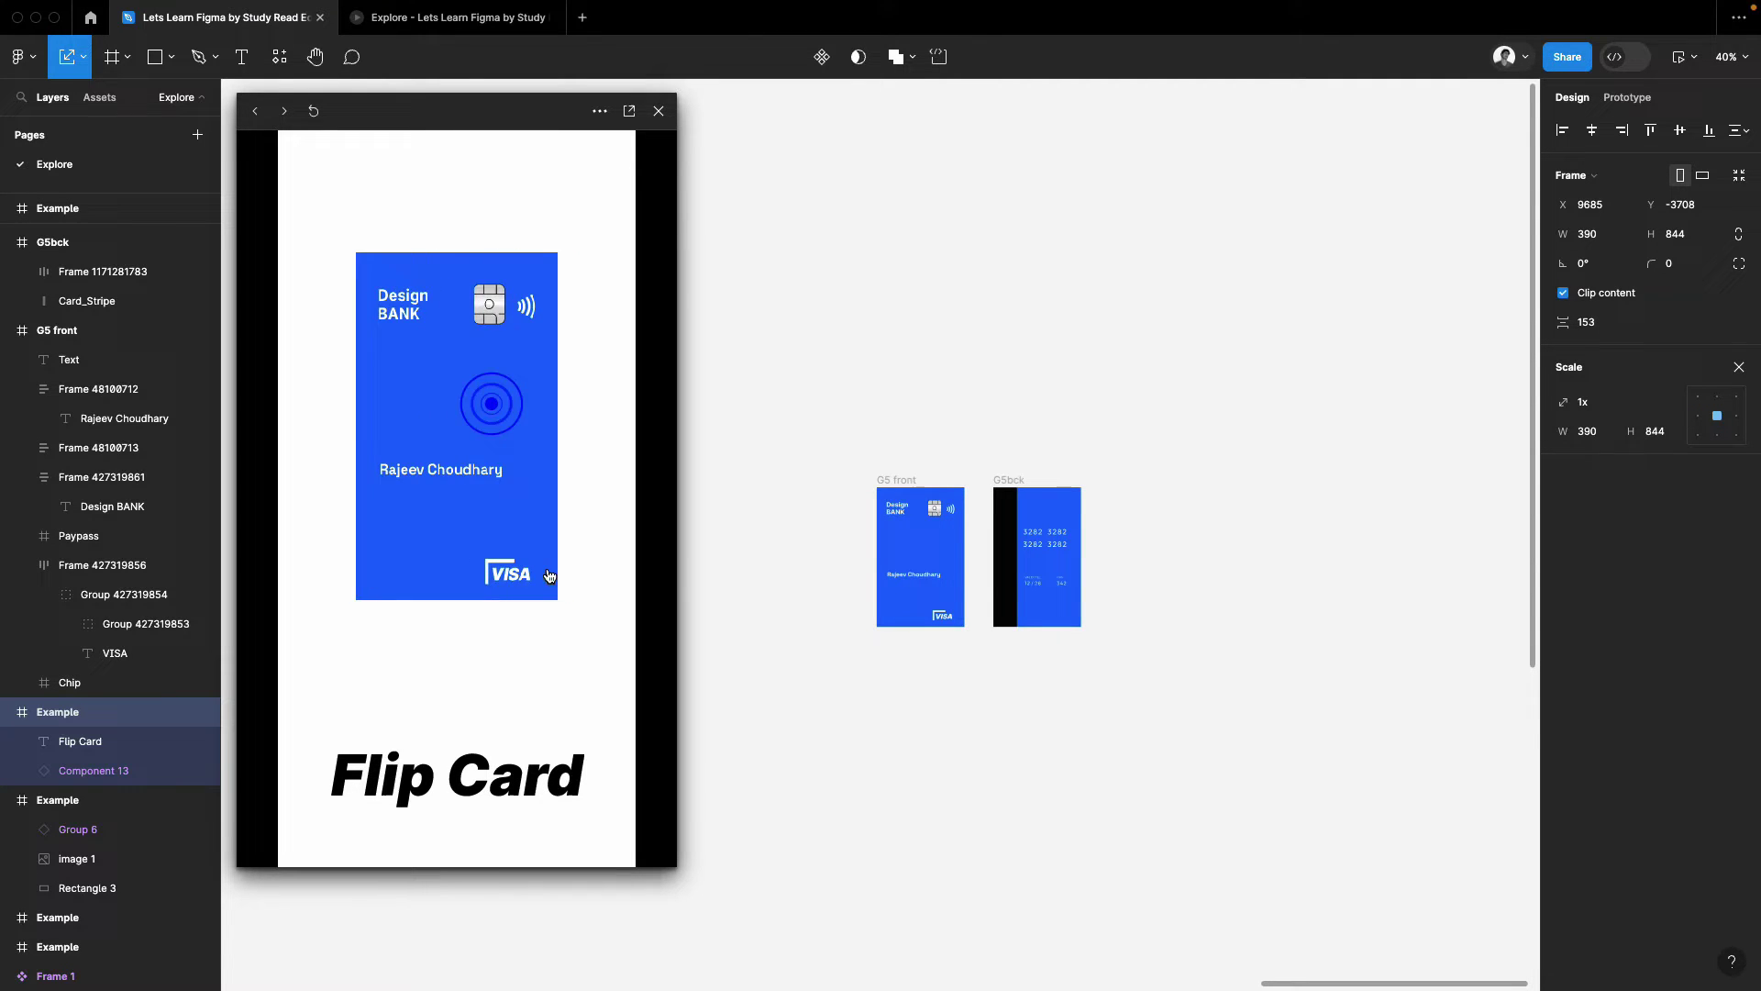
left_click(495, 448)
left_click(489, 440)
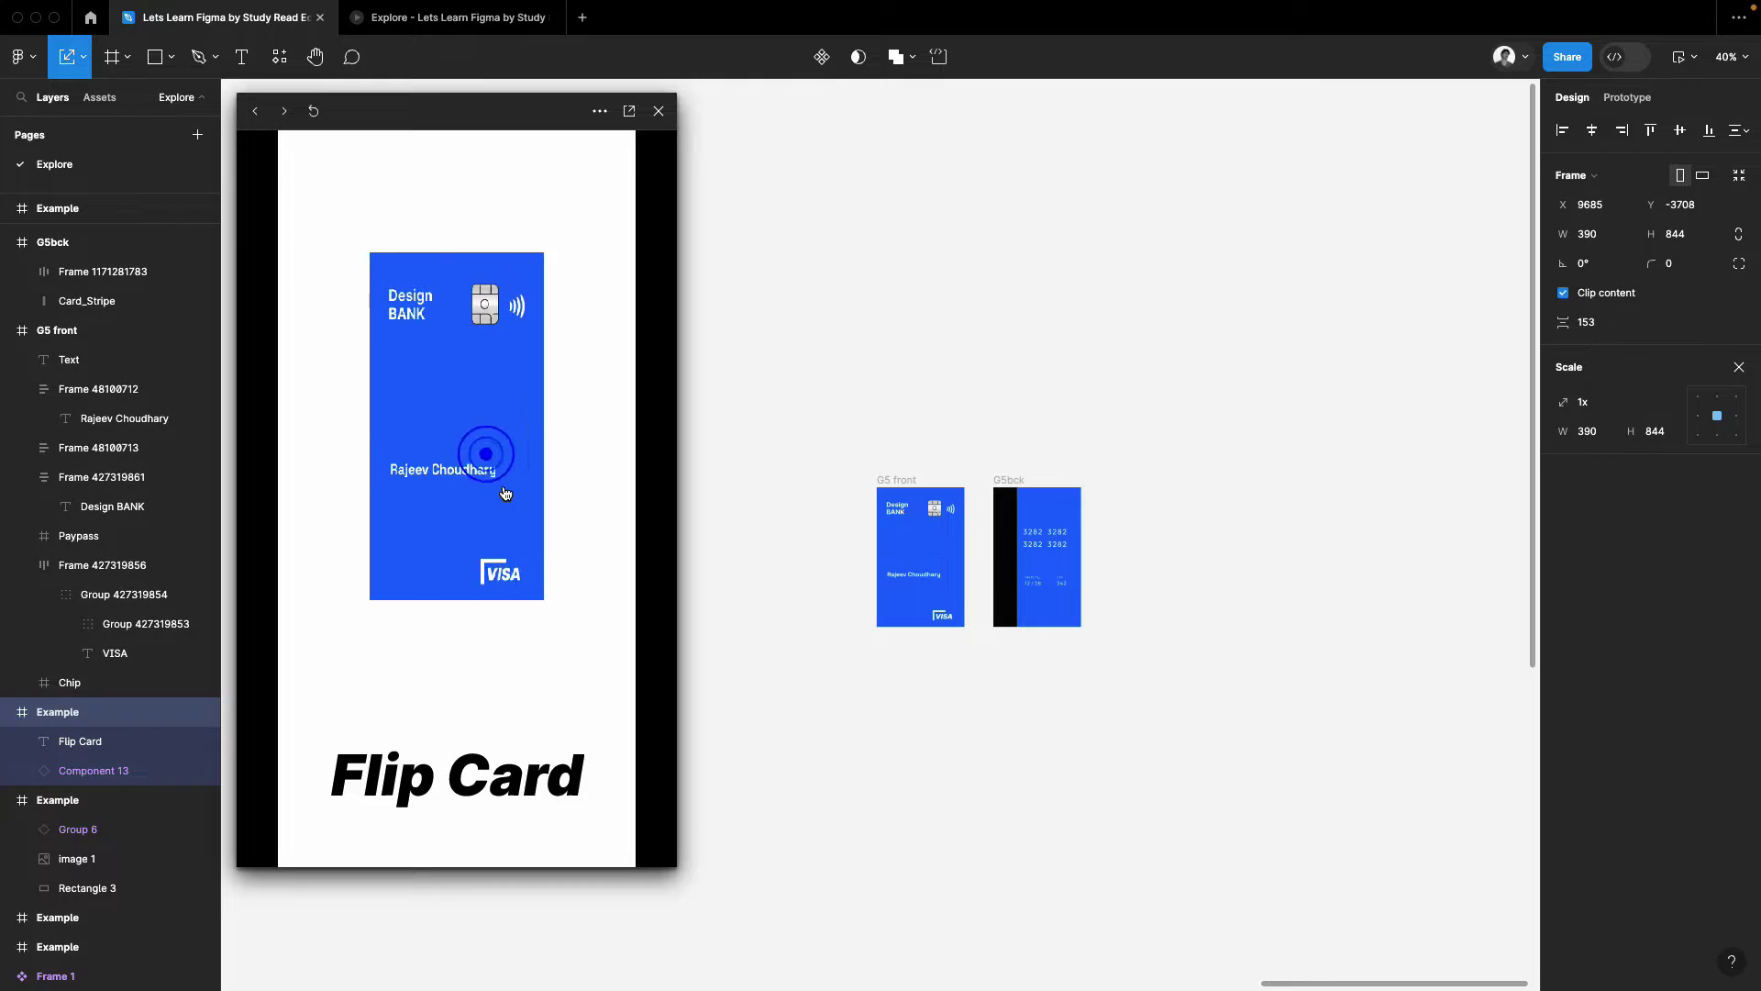
left_click(656, 110)
left_click(936, 268)
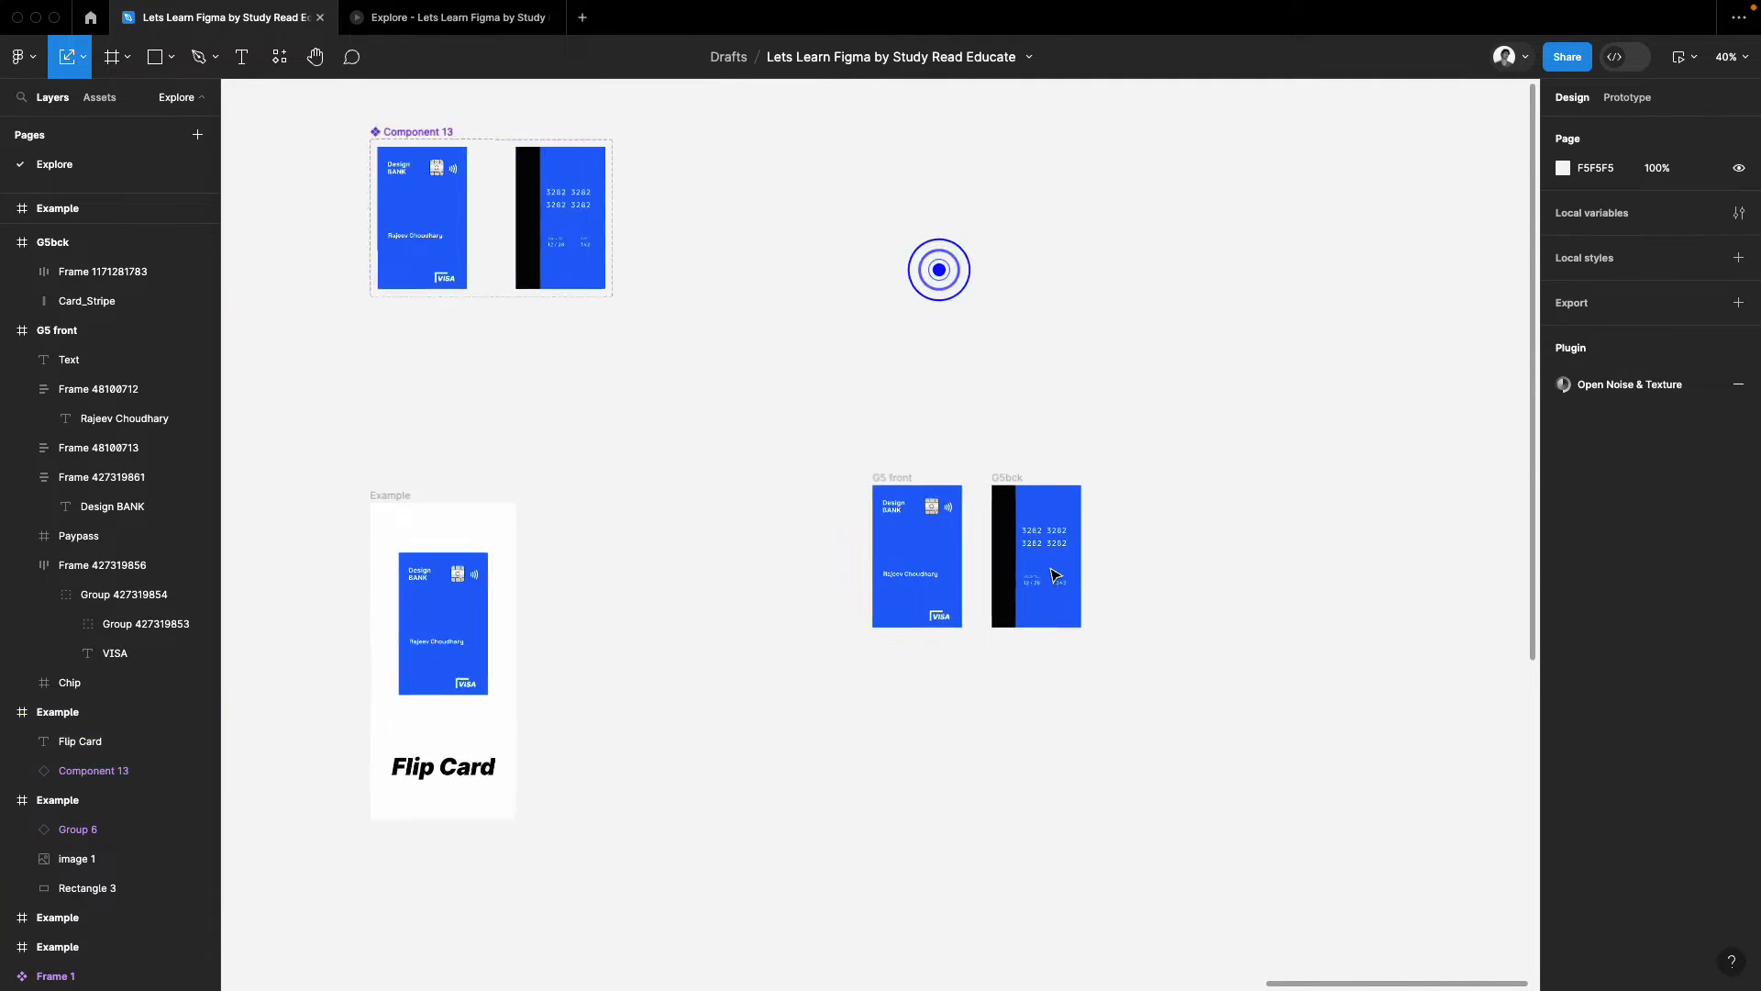
scroll(936, 269, "up", 5)
scroll(707, 435, "right", 3)
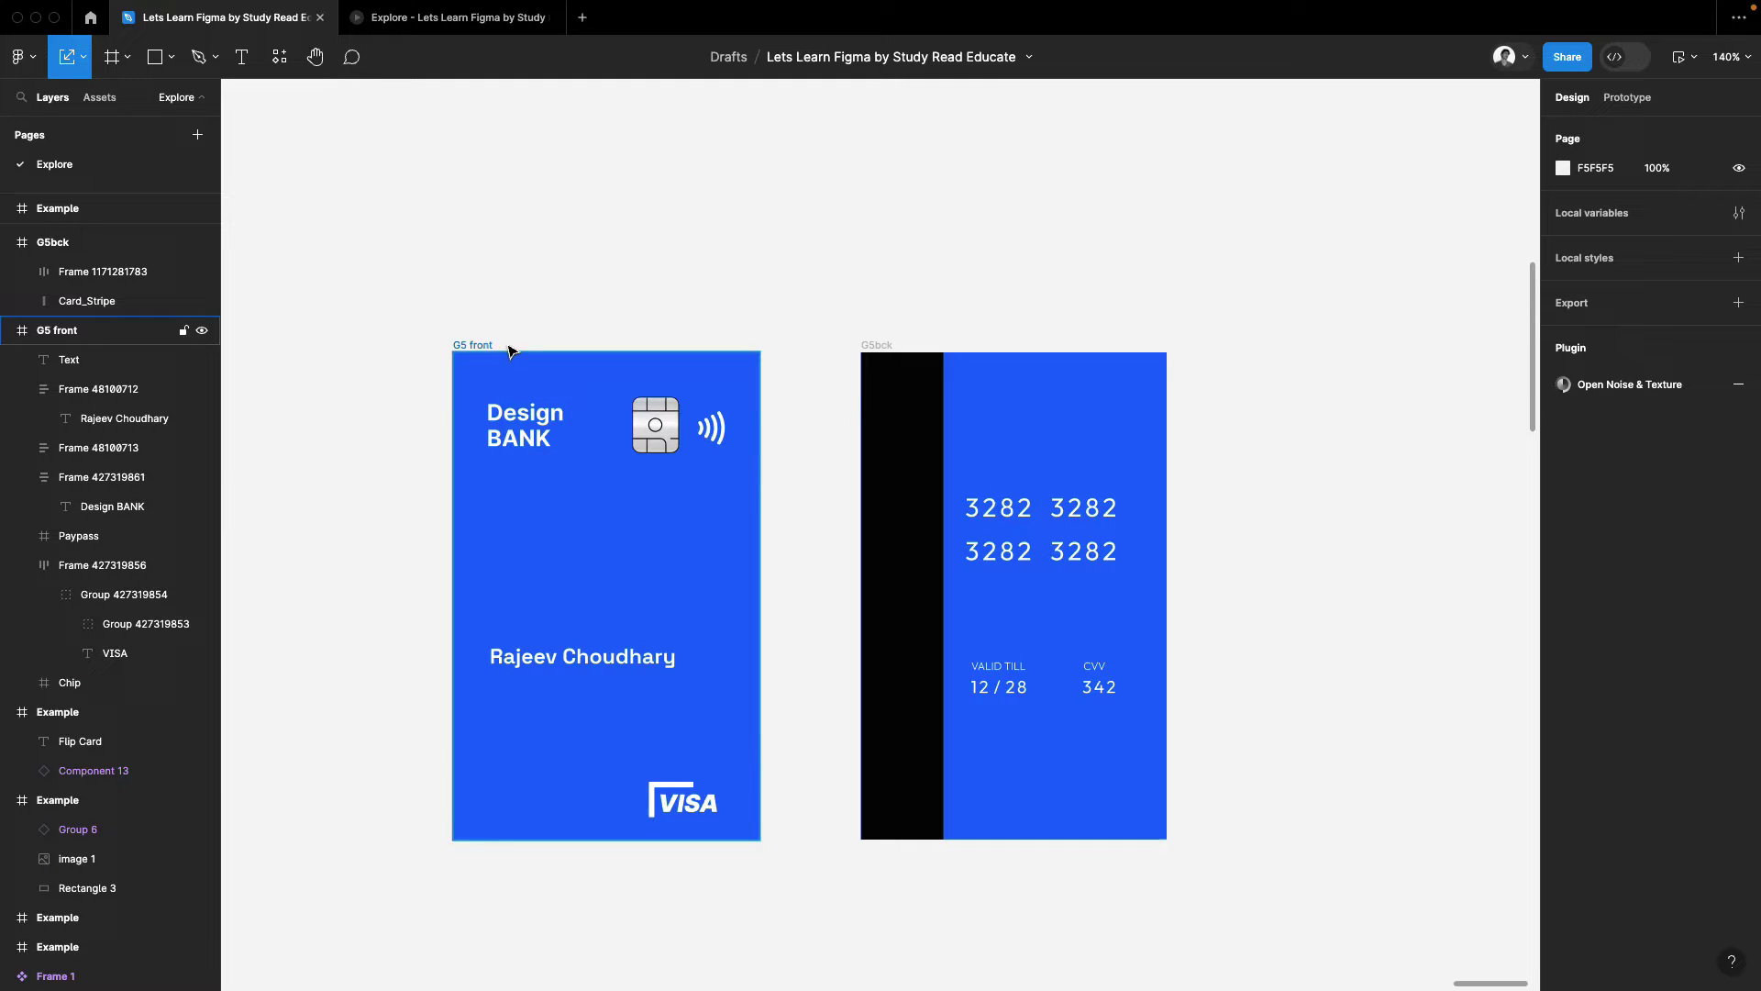
scroll(551, 358, "right", 2)
left_click_drag(531, 351, 455, 345)
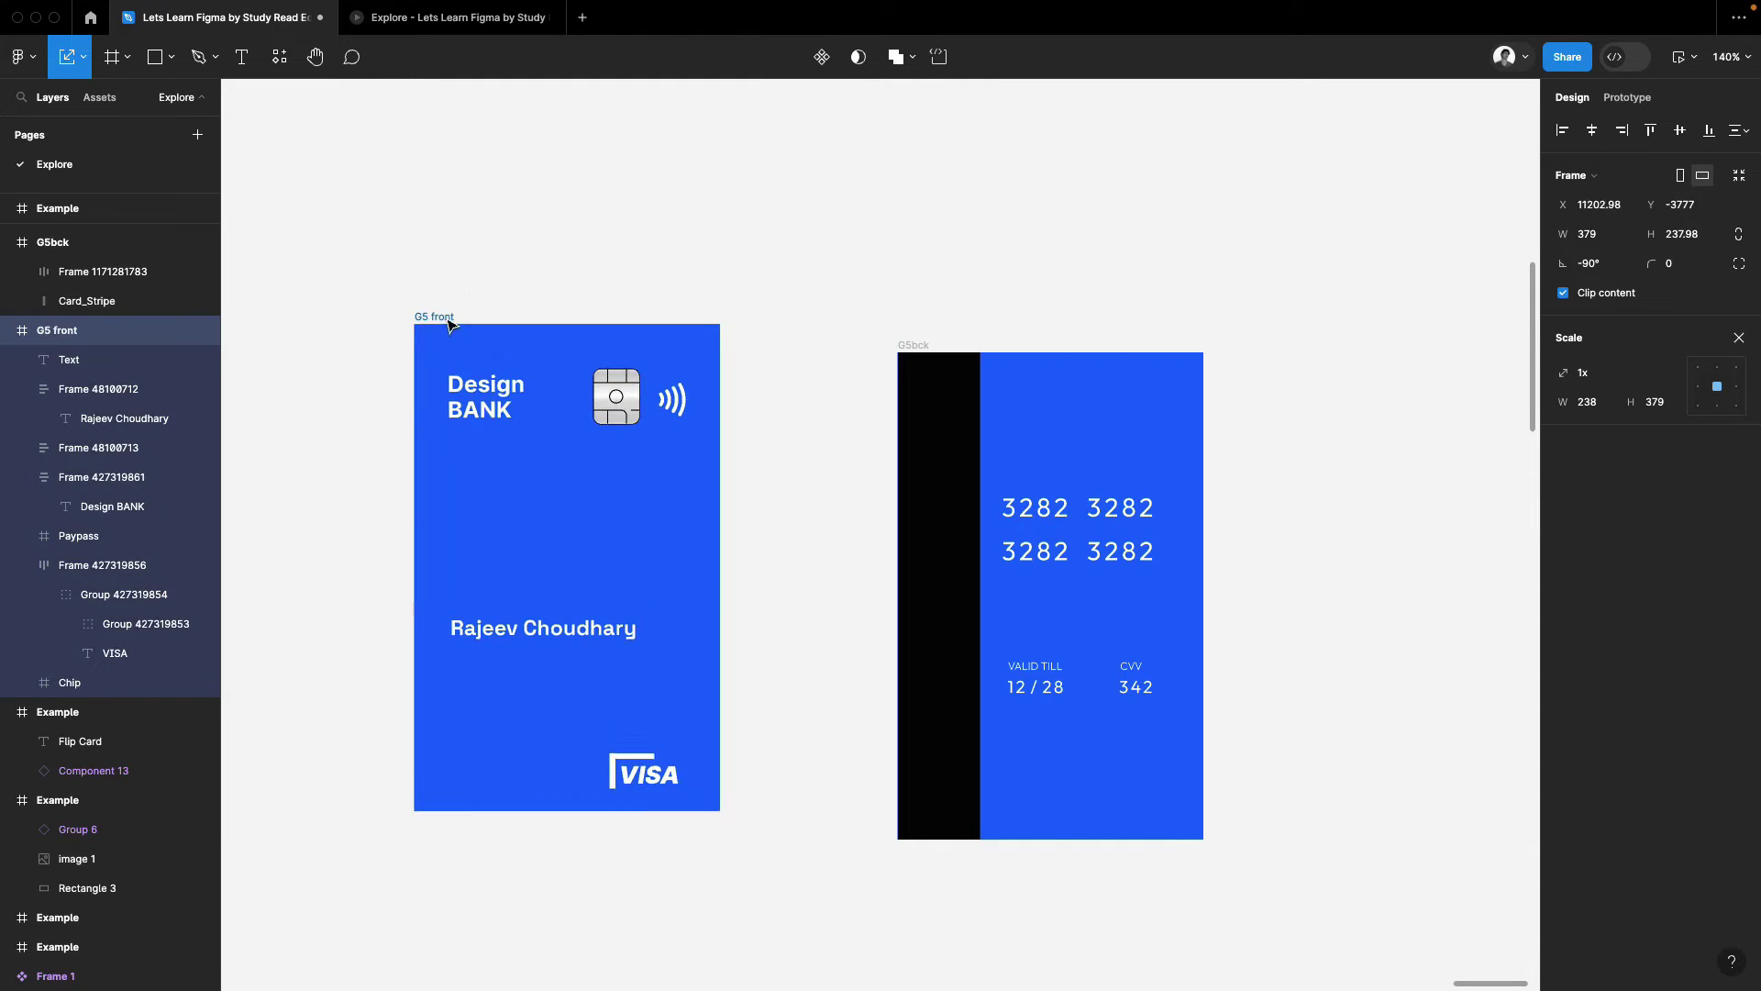
key("ctrl+z")
left_click(908, 344)
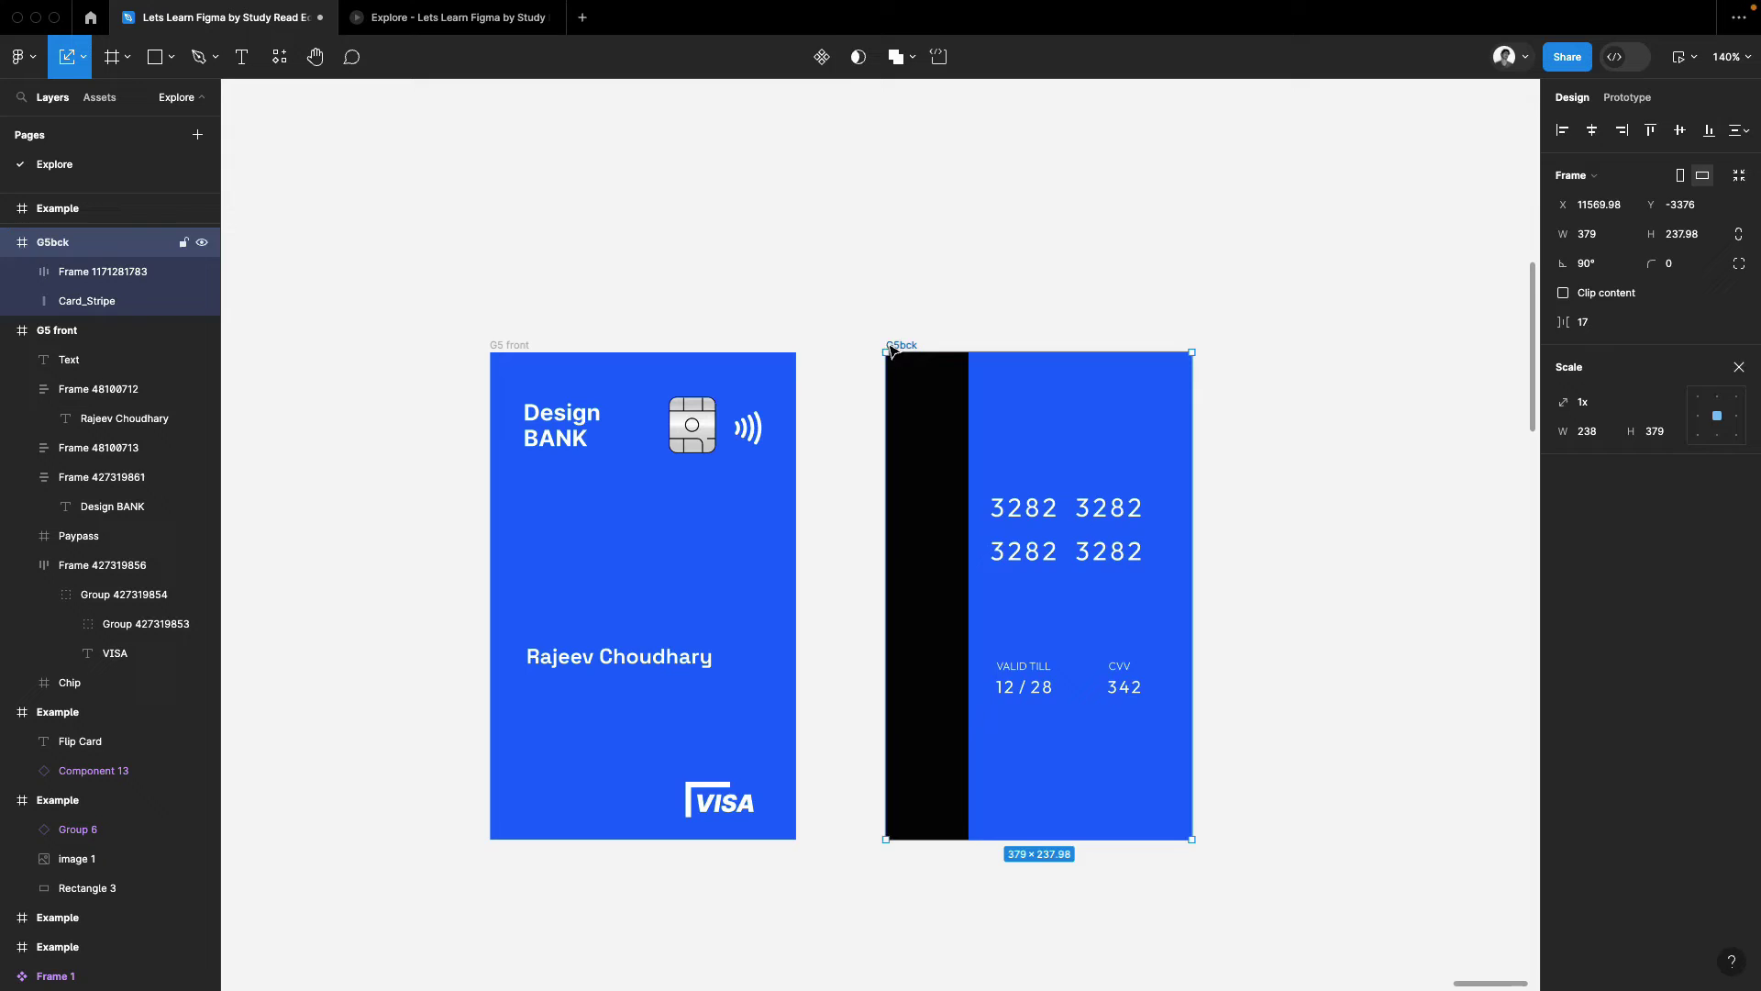
left_click(1193, 285)
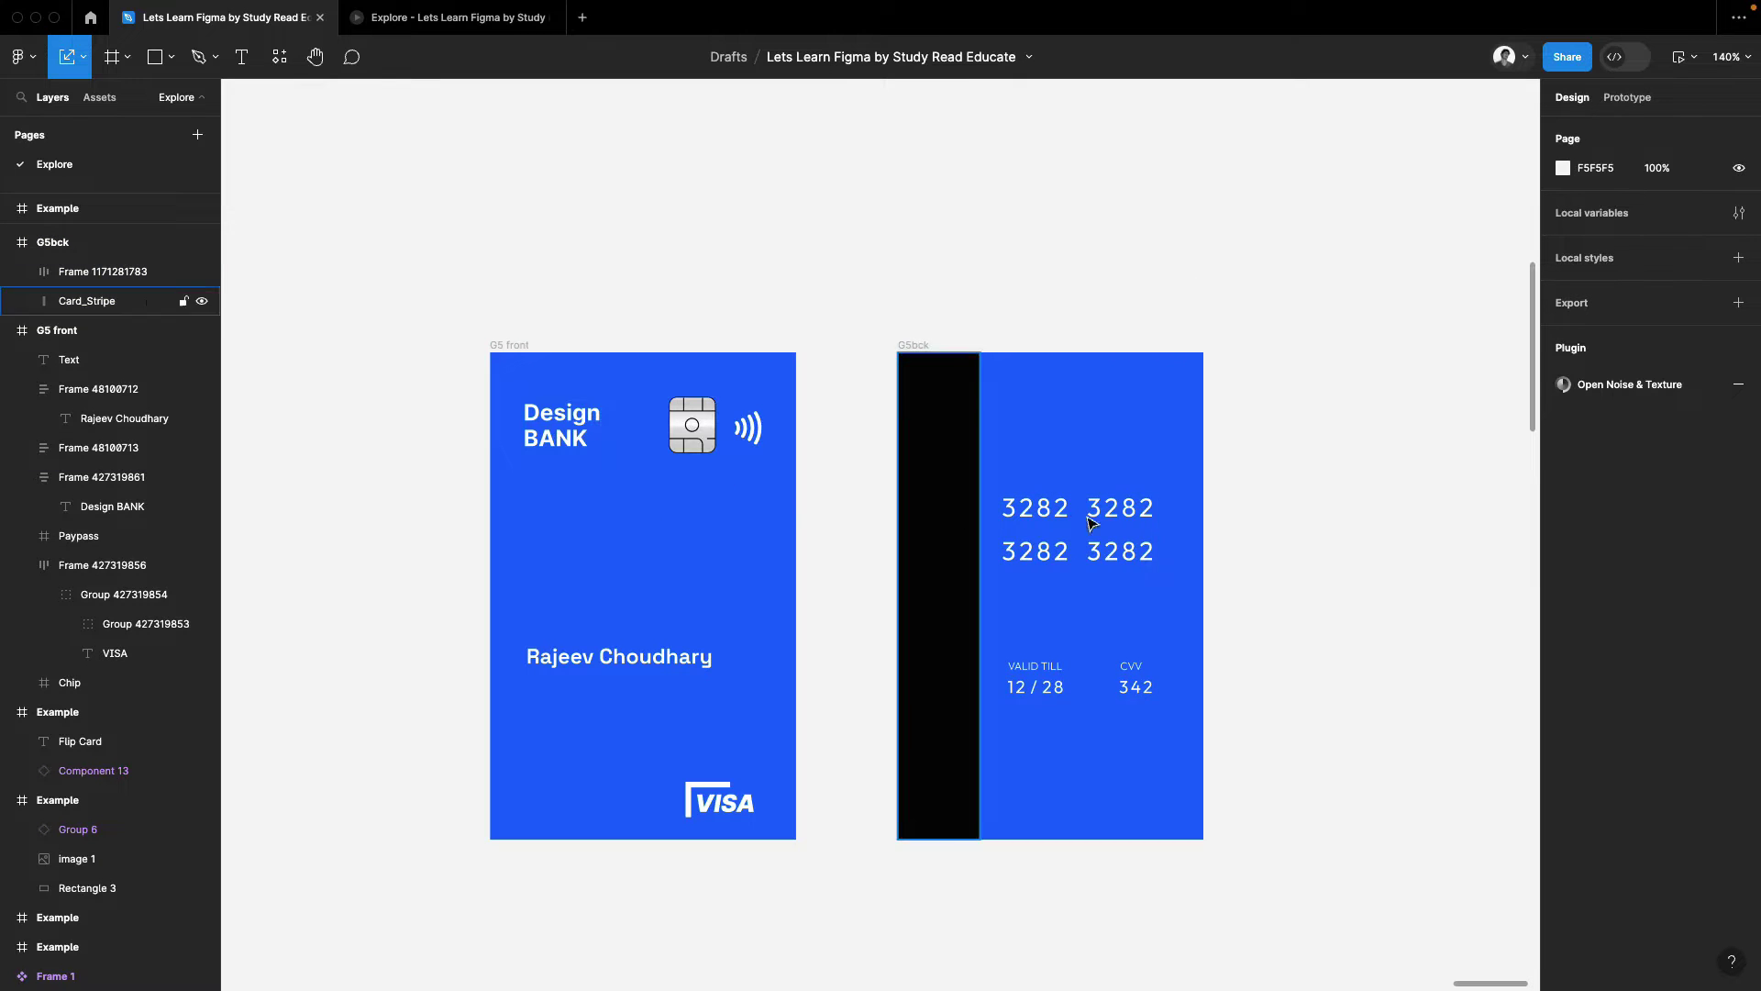
scroll(1093, 594, "down", 2)
scroll(1094, 594, "down", 2)
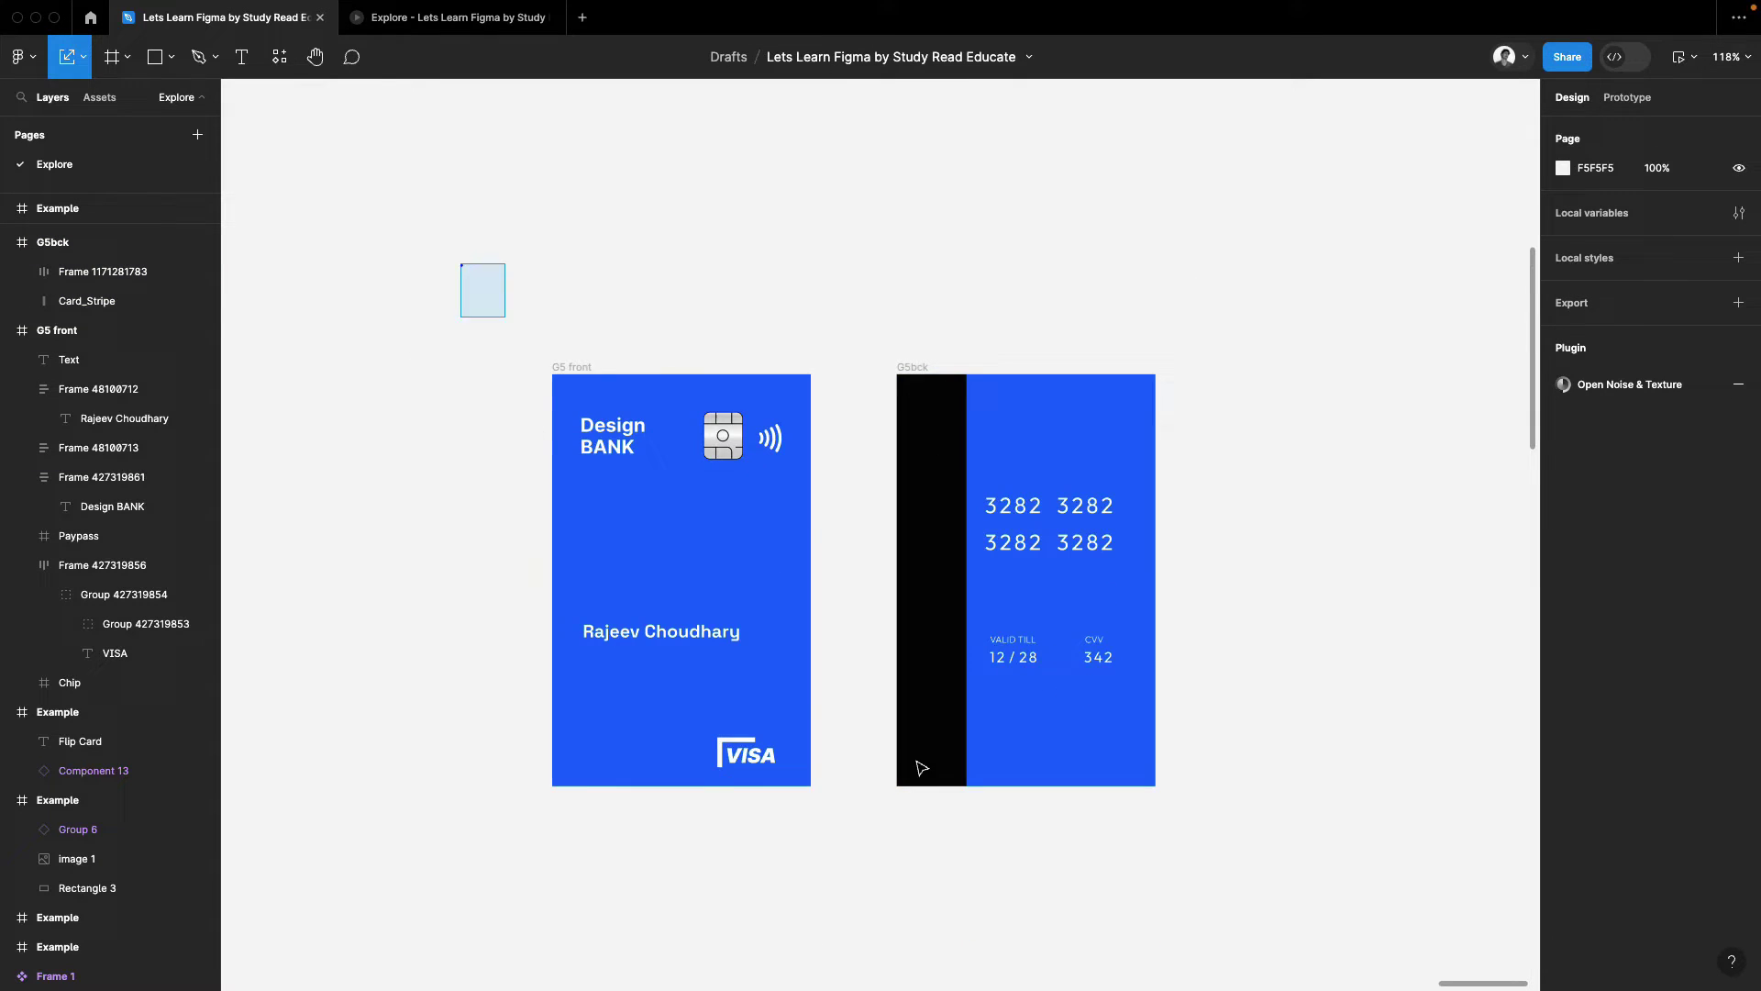
- Give both front and back card frames a 16 corner radius and enable Clip content
left_click_drag(468, 268, 1315, 880)
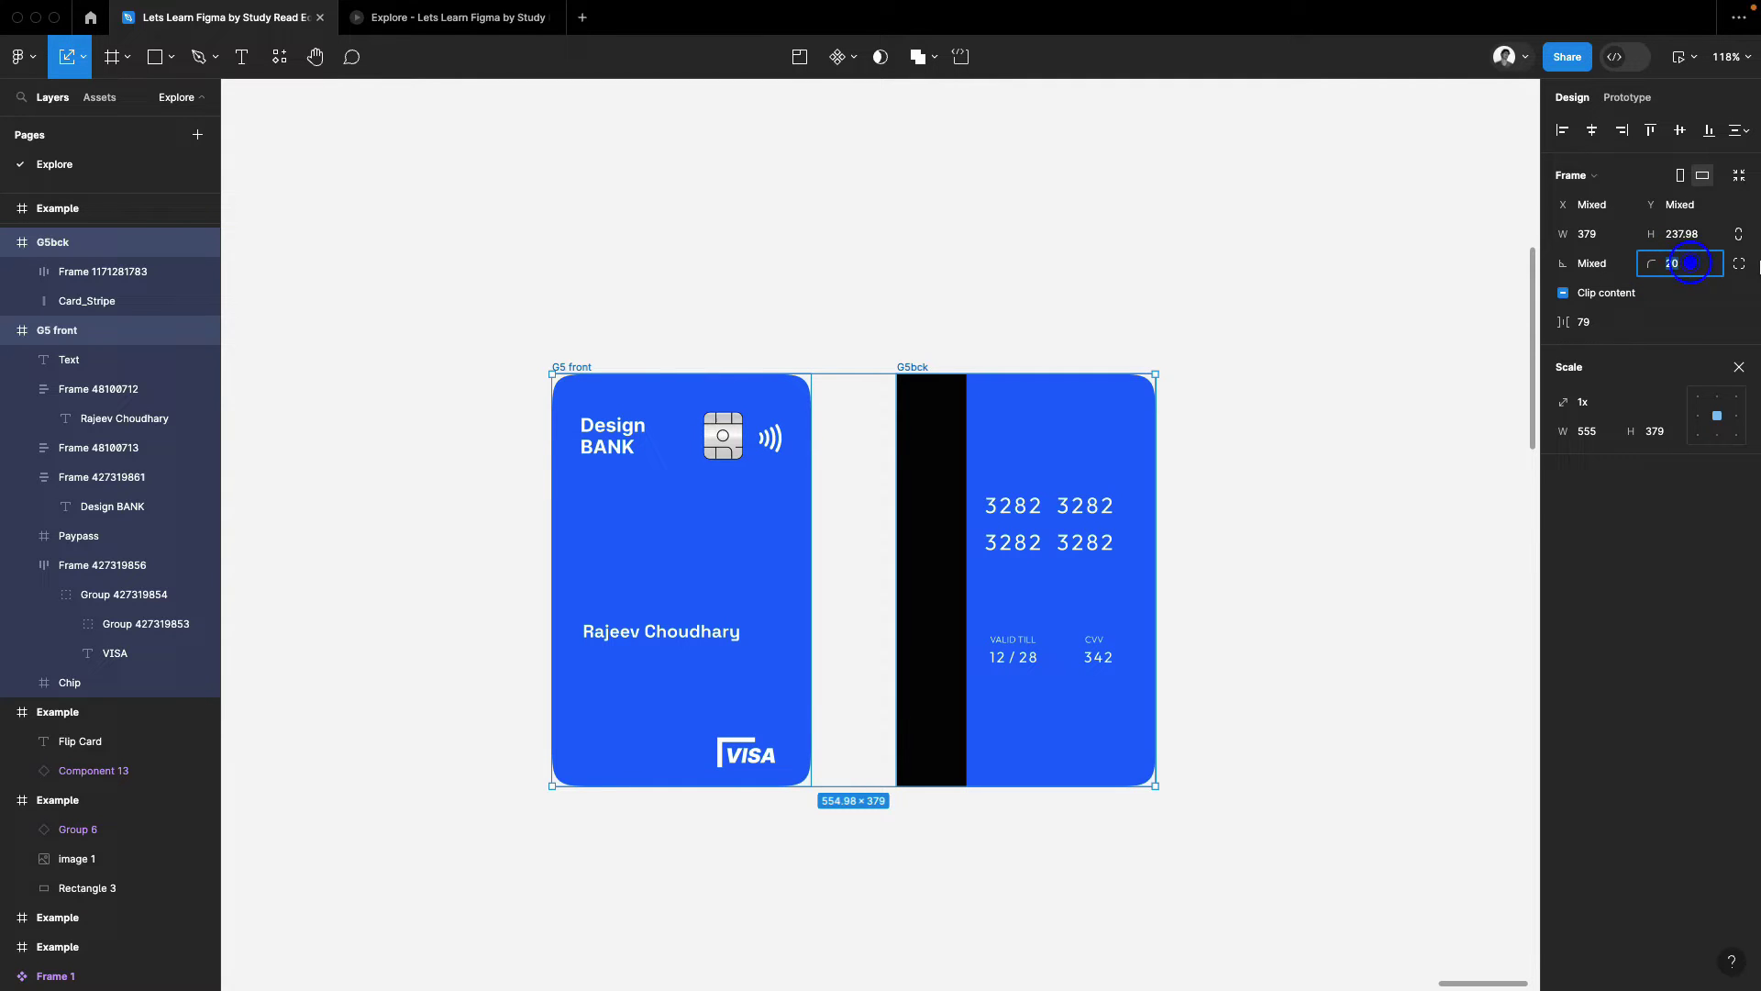
type("6")
key("Return")
left_click(1022, 233)
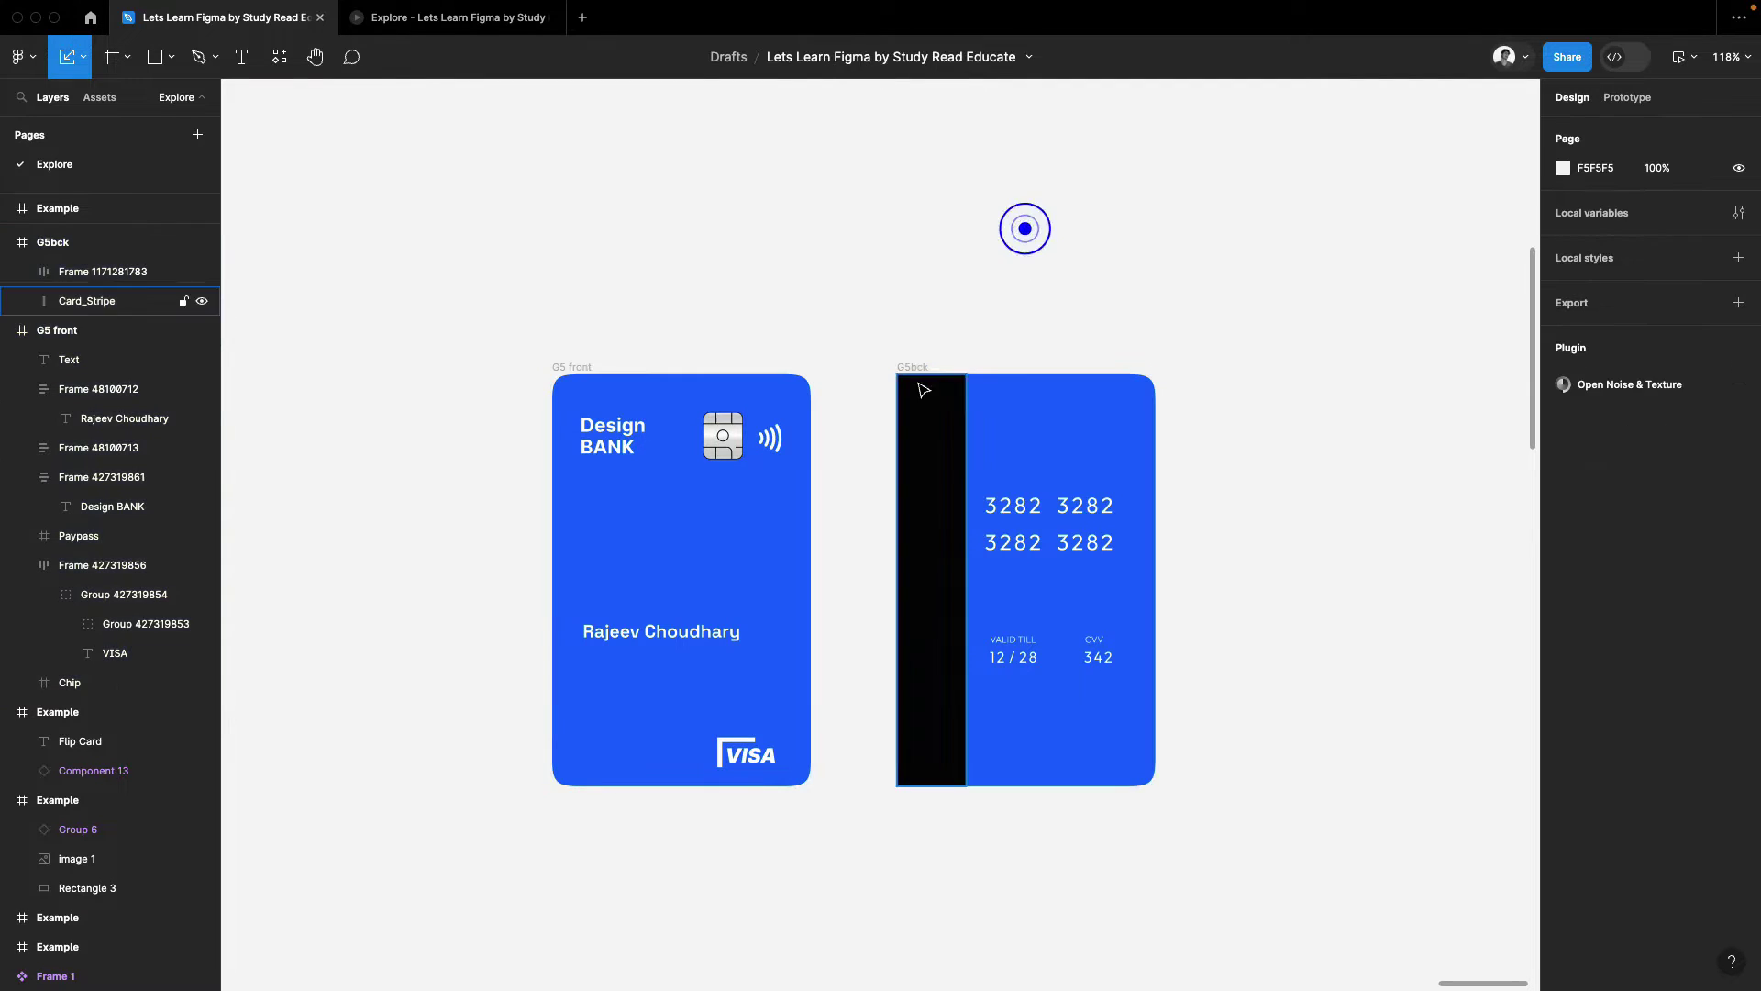
left_click(908, 366)
left_click(570, 367, "shift")
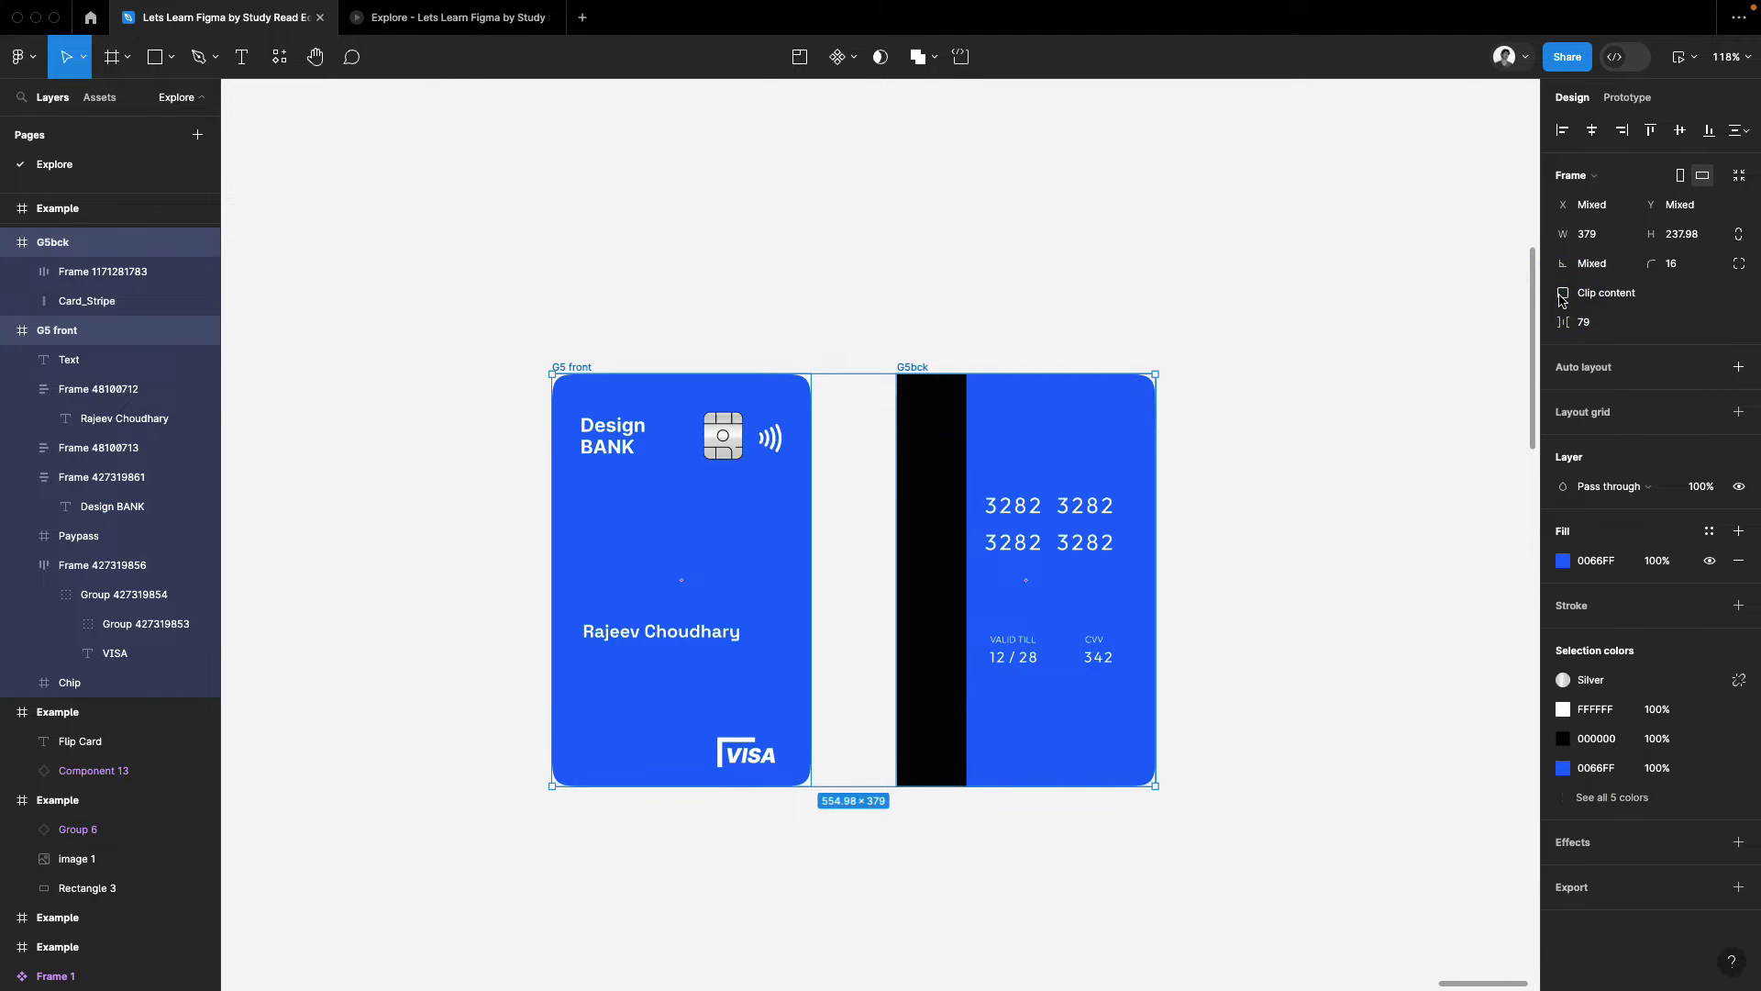
left_click(1564, 292)
left_click(1047, 227)
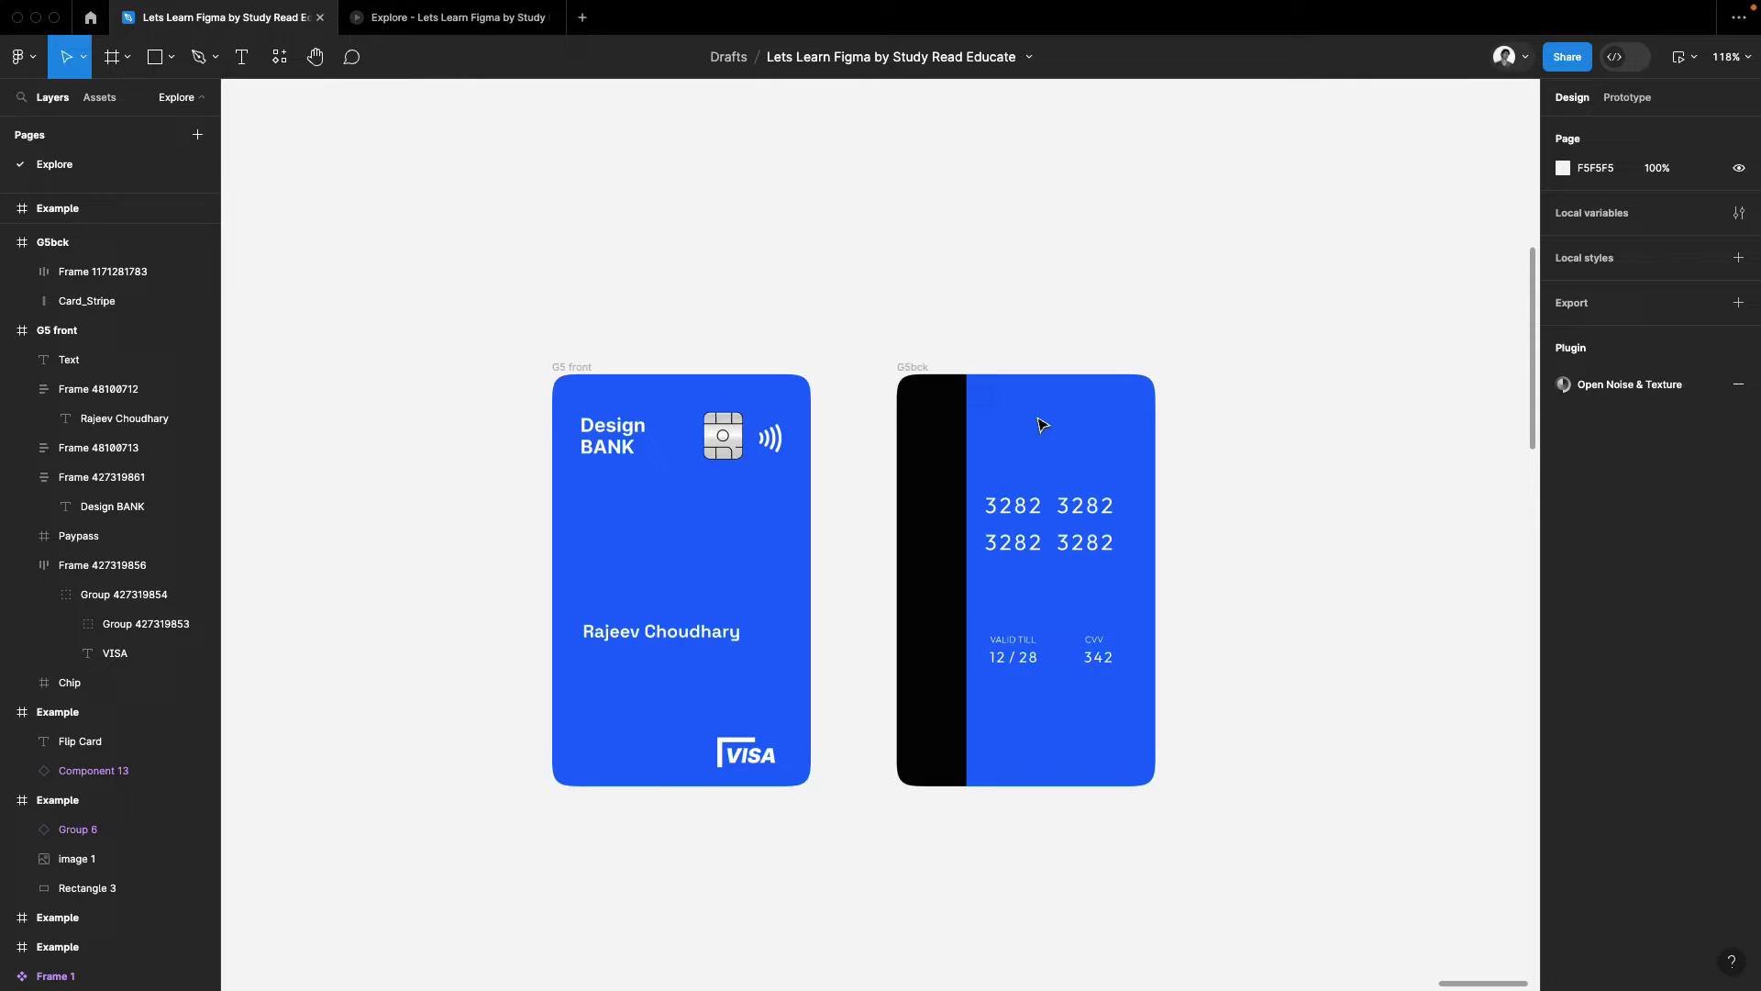
scroll(1215, 432, "down", 3)
- Duplicate both card frames upward above the originals
left_click_drag(482, 344, 1231, 838)
scroll(1230, 838, "down", 2)
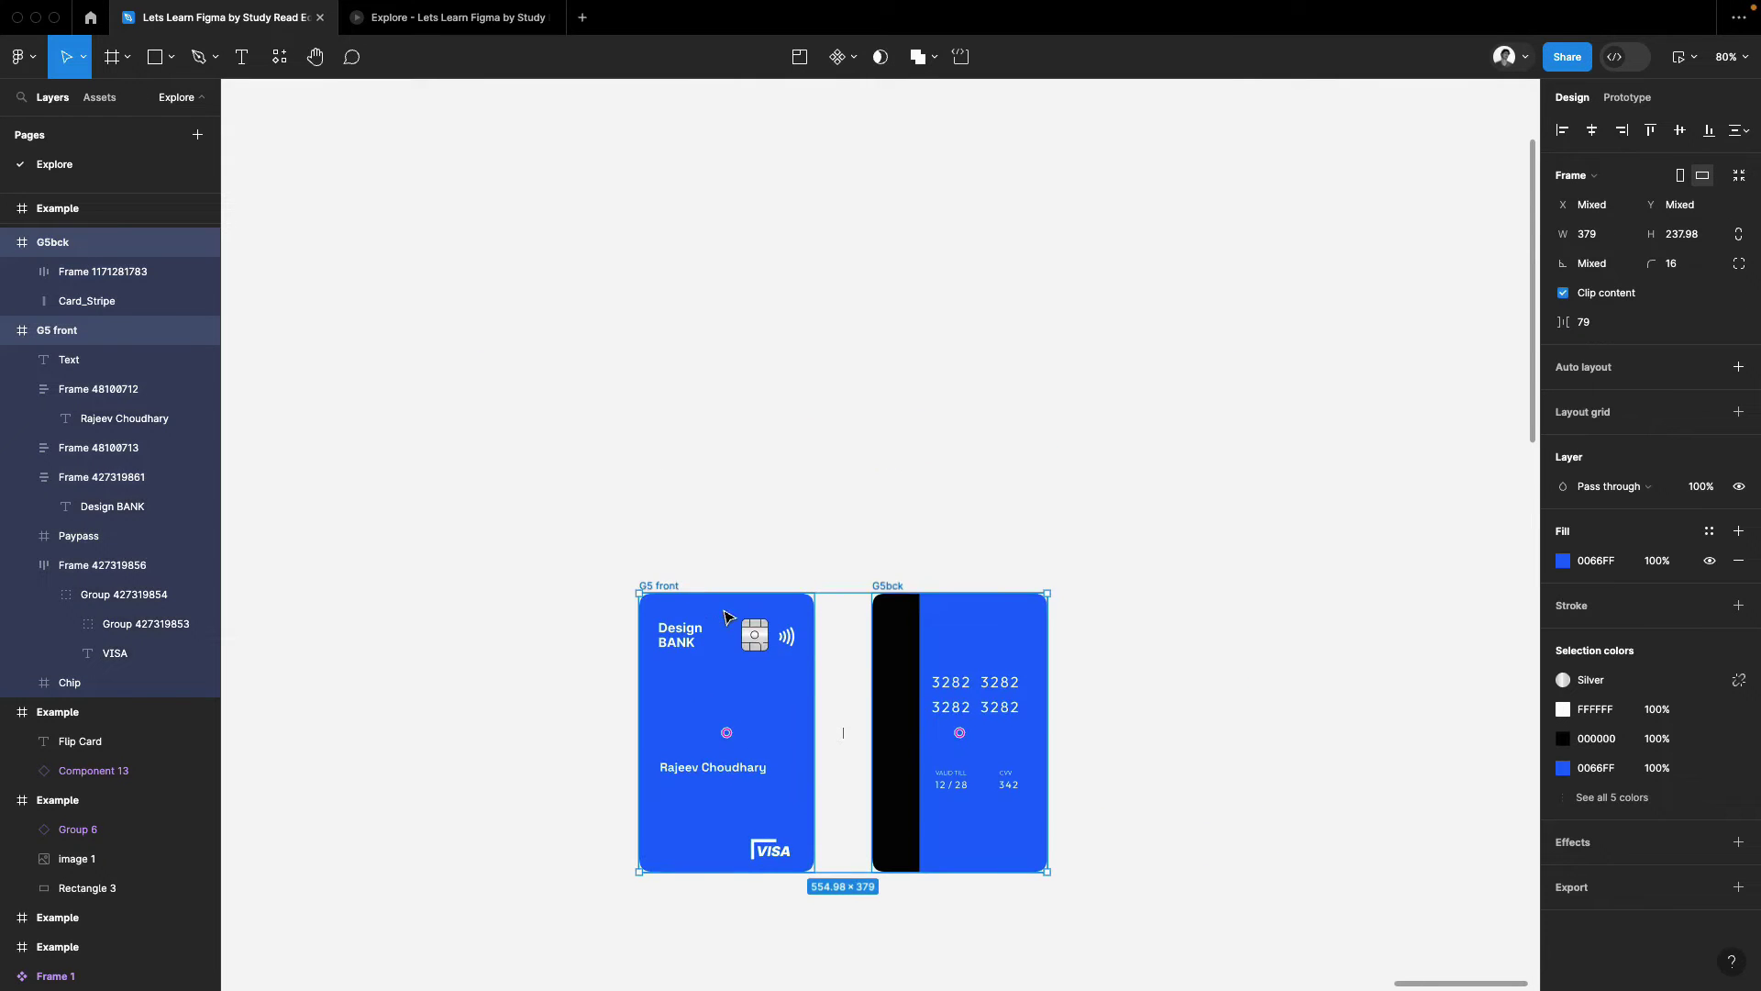
scroll(715, 579, "down", 1)
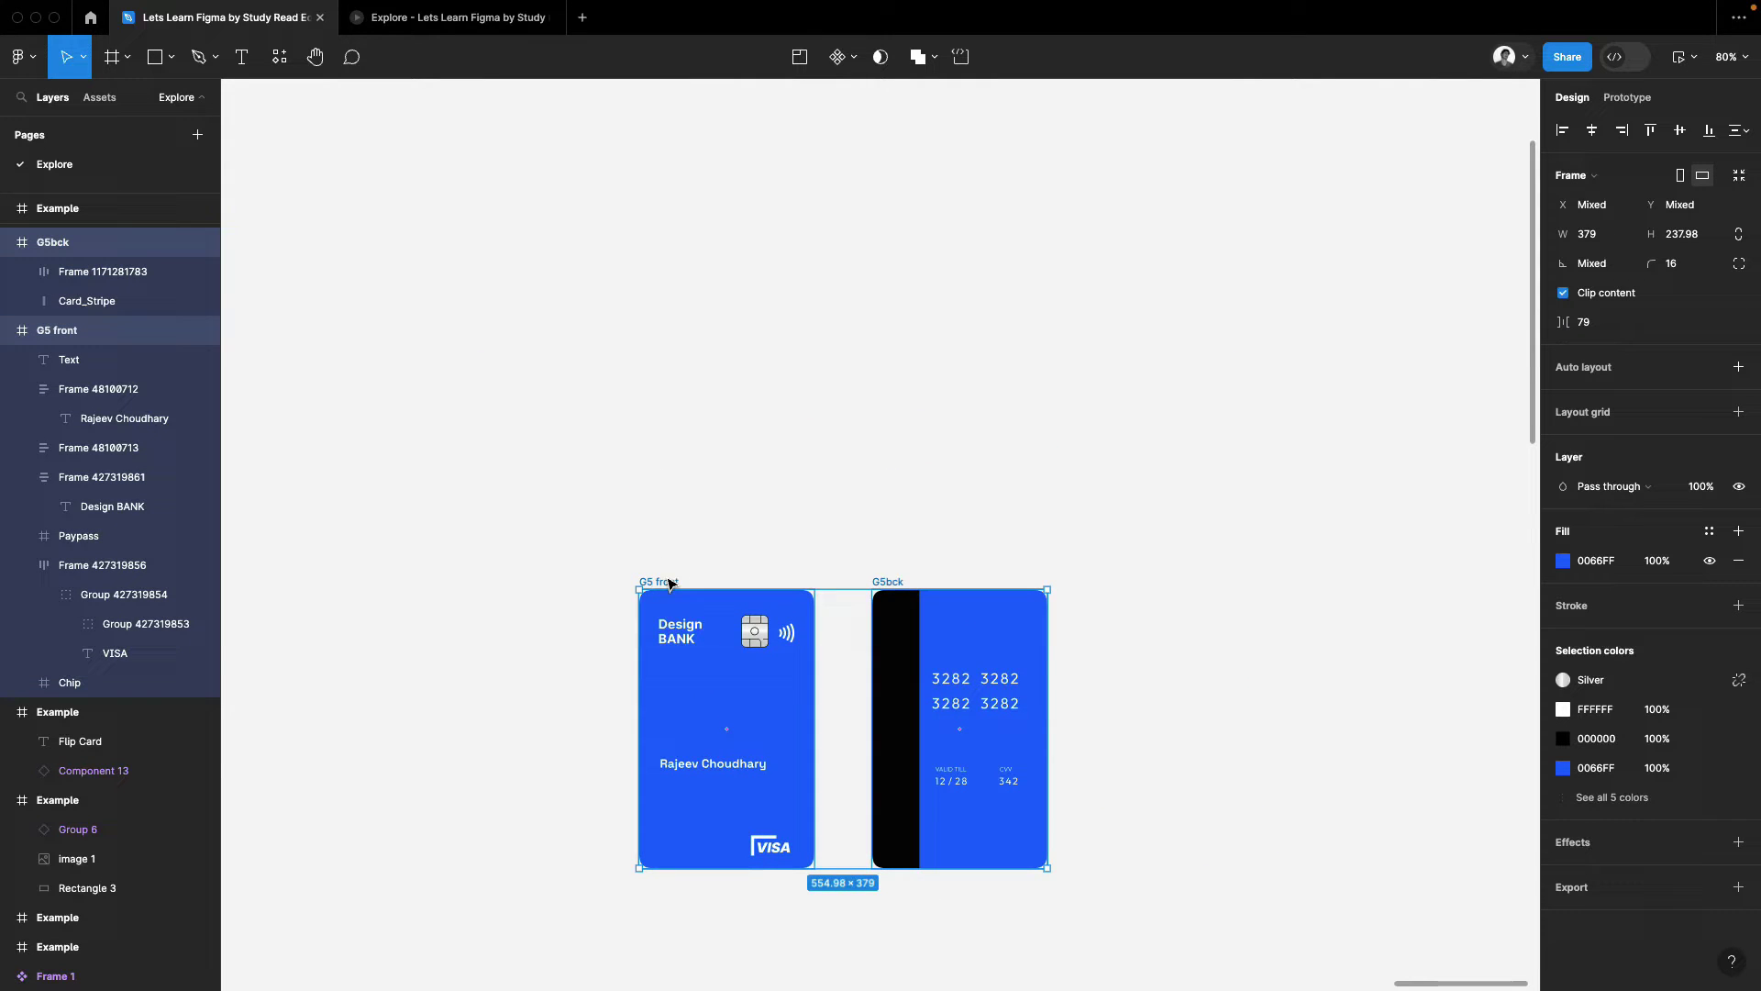
left_click_drag(675, 588, 675, 255, "alt")
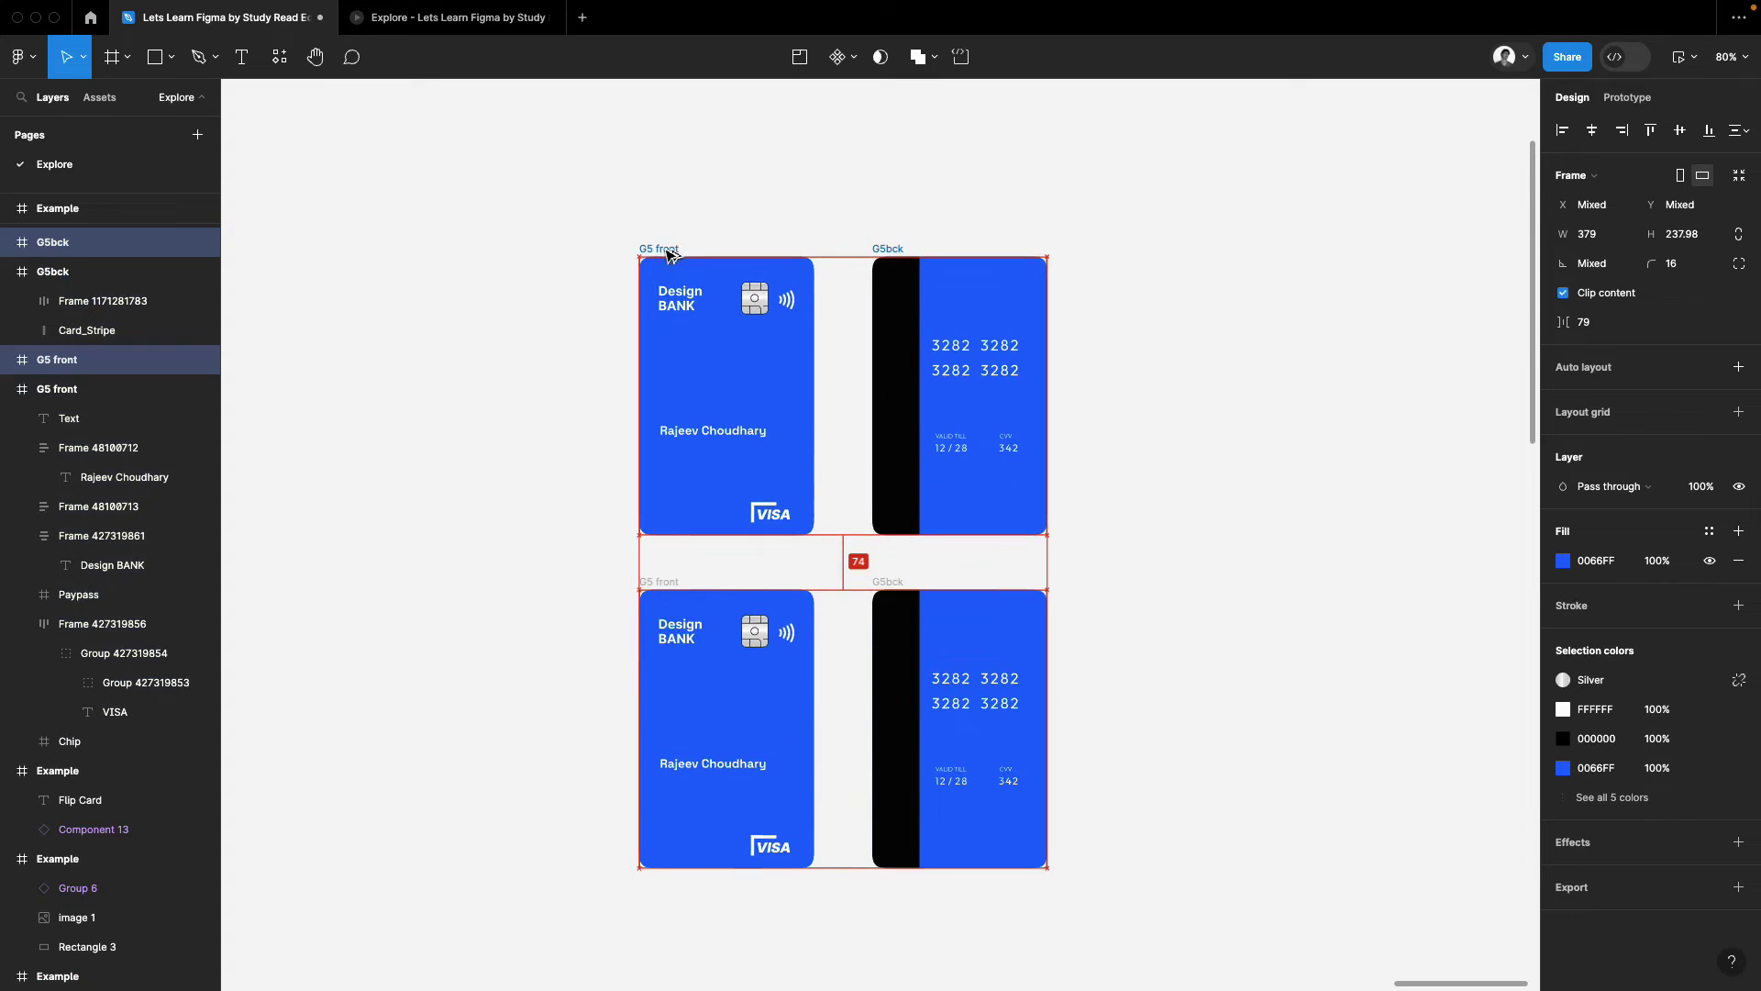
left_click(1087, 365)
- Arrange the copies with the back card on the left and the front card on the right
left_click_drag(769, 329, 1142, 372)
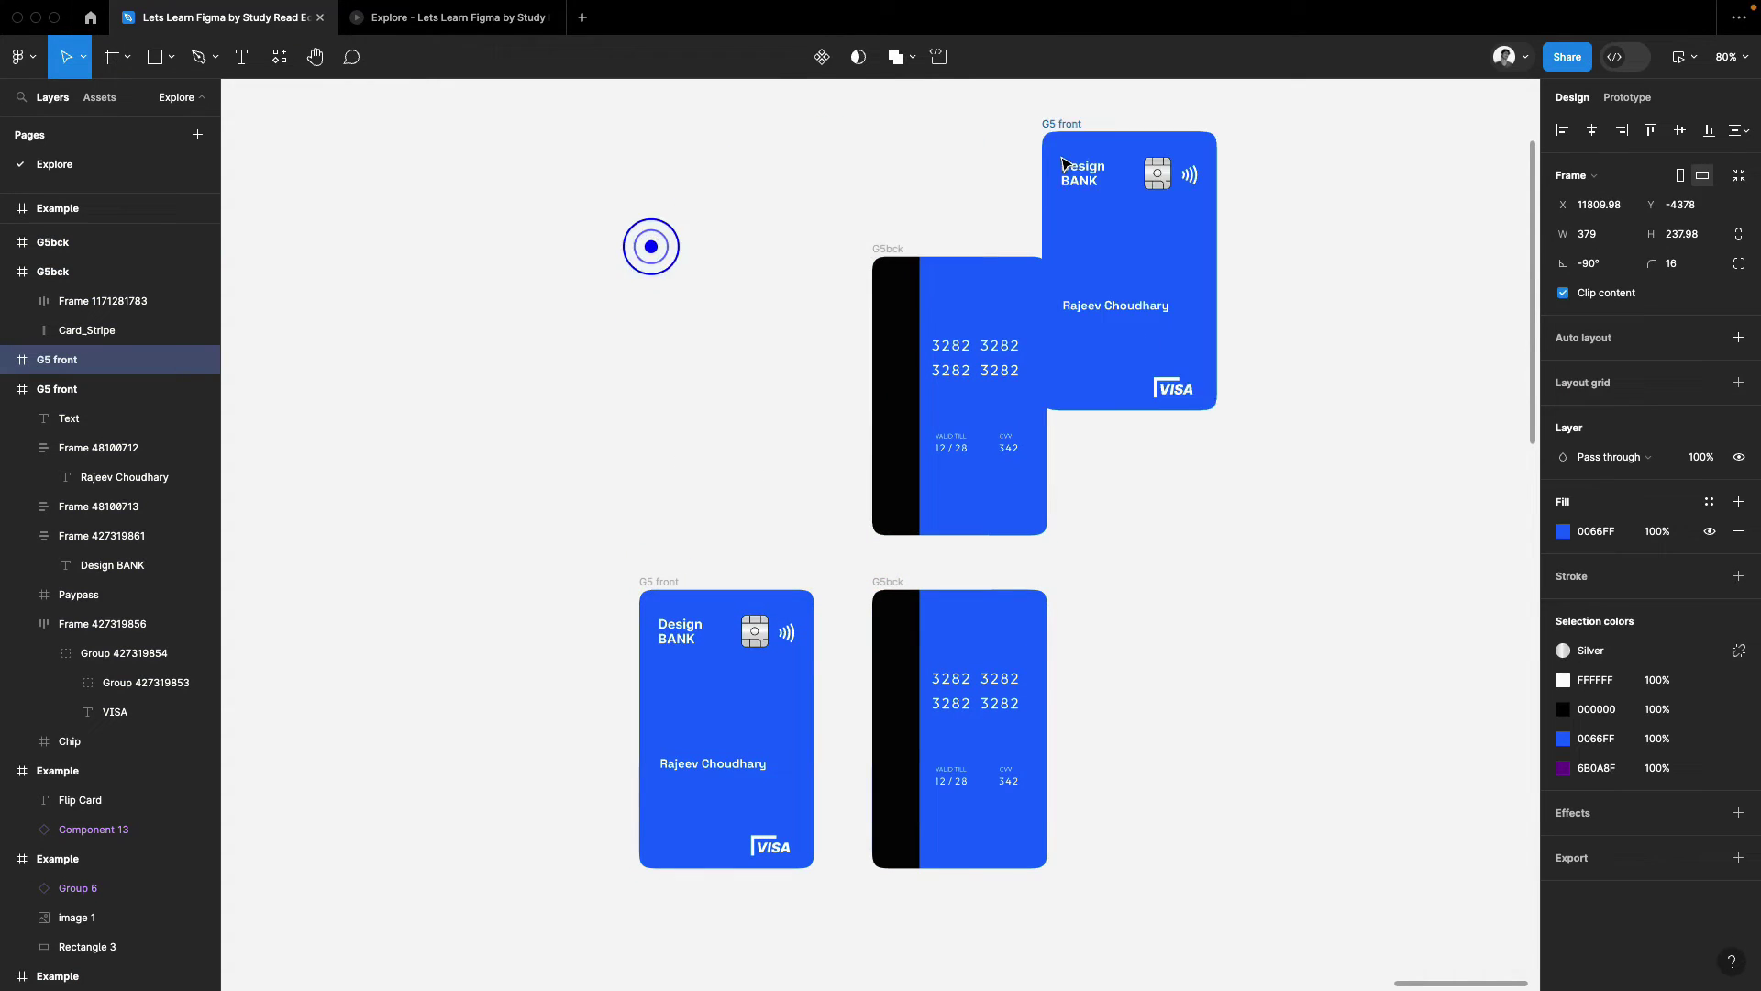
left_click_drag(963, 317, 727, 345)
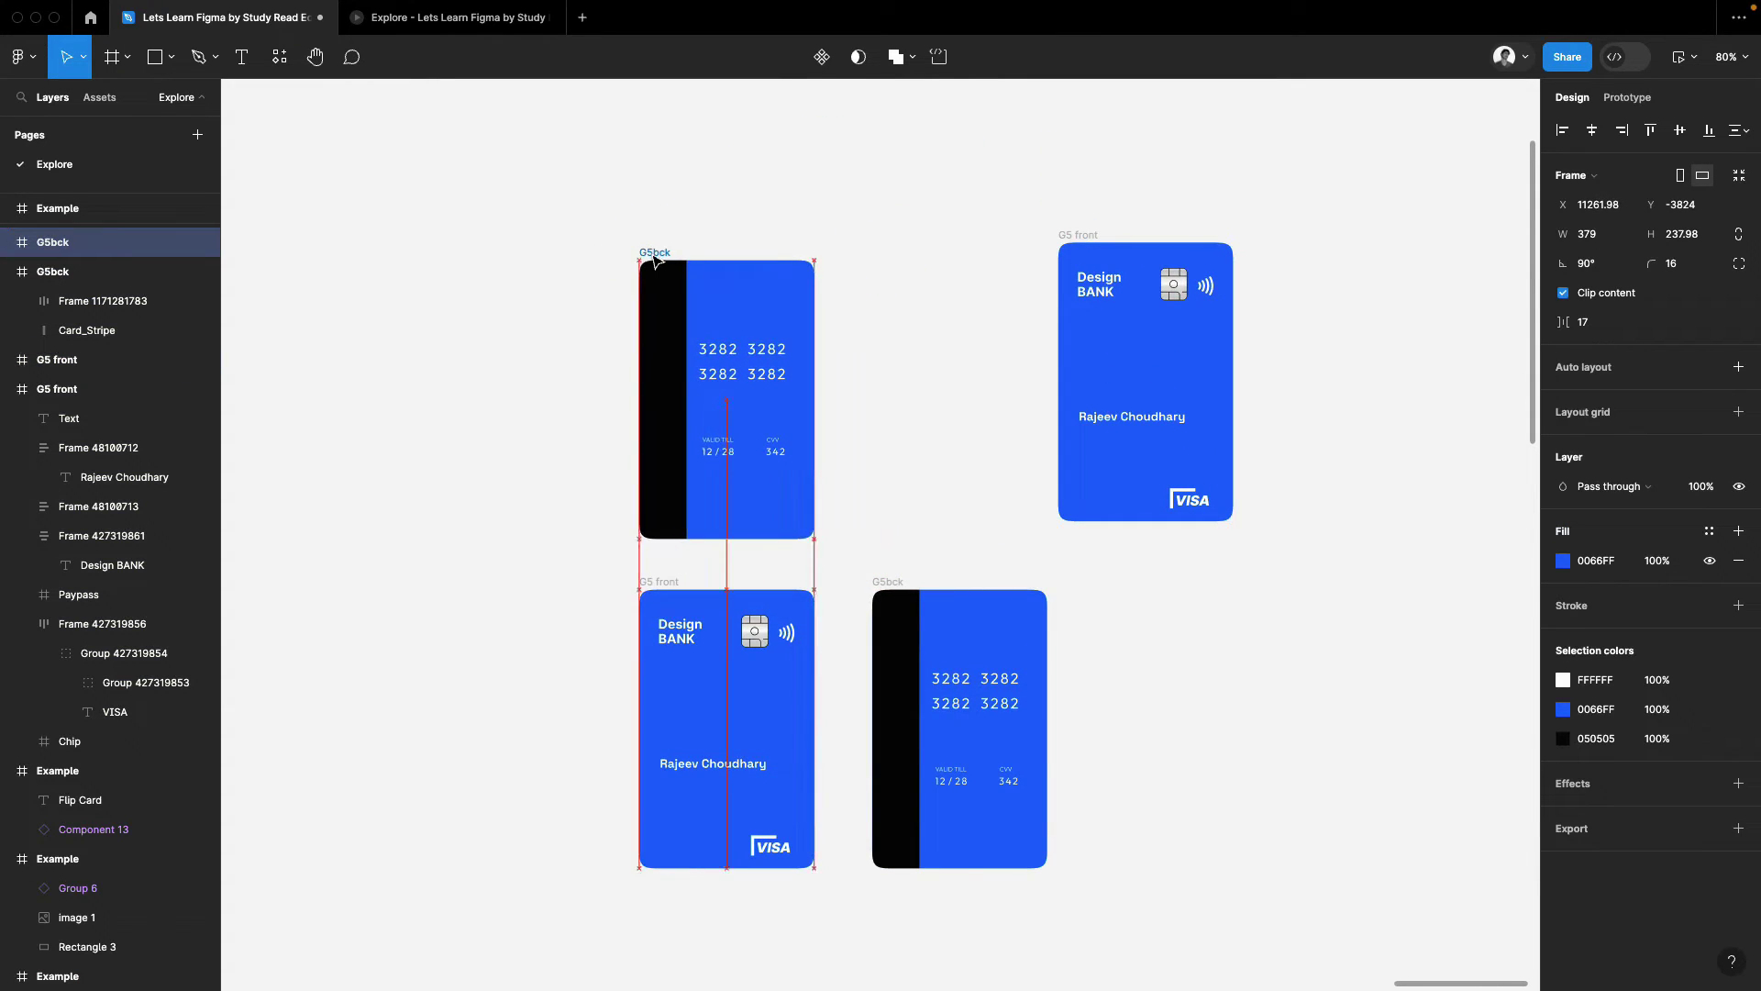
left_click(1116, 357)
left_click_drag(1142, 373, 960, 392)
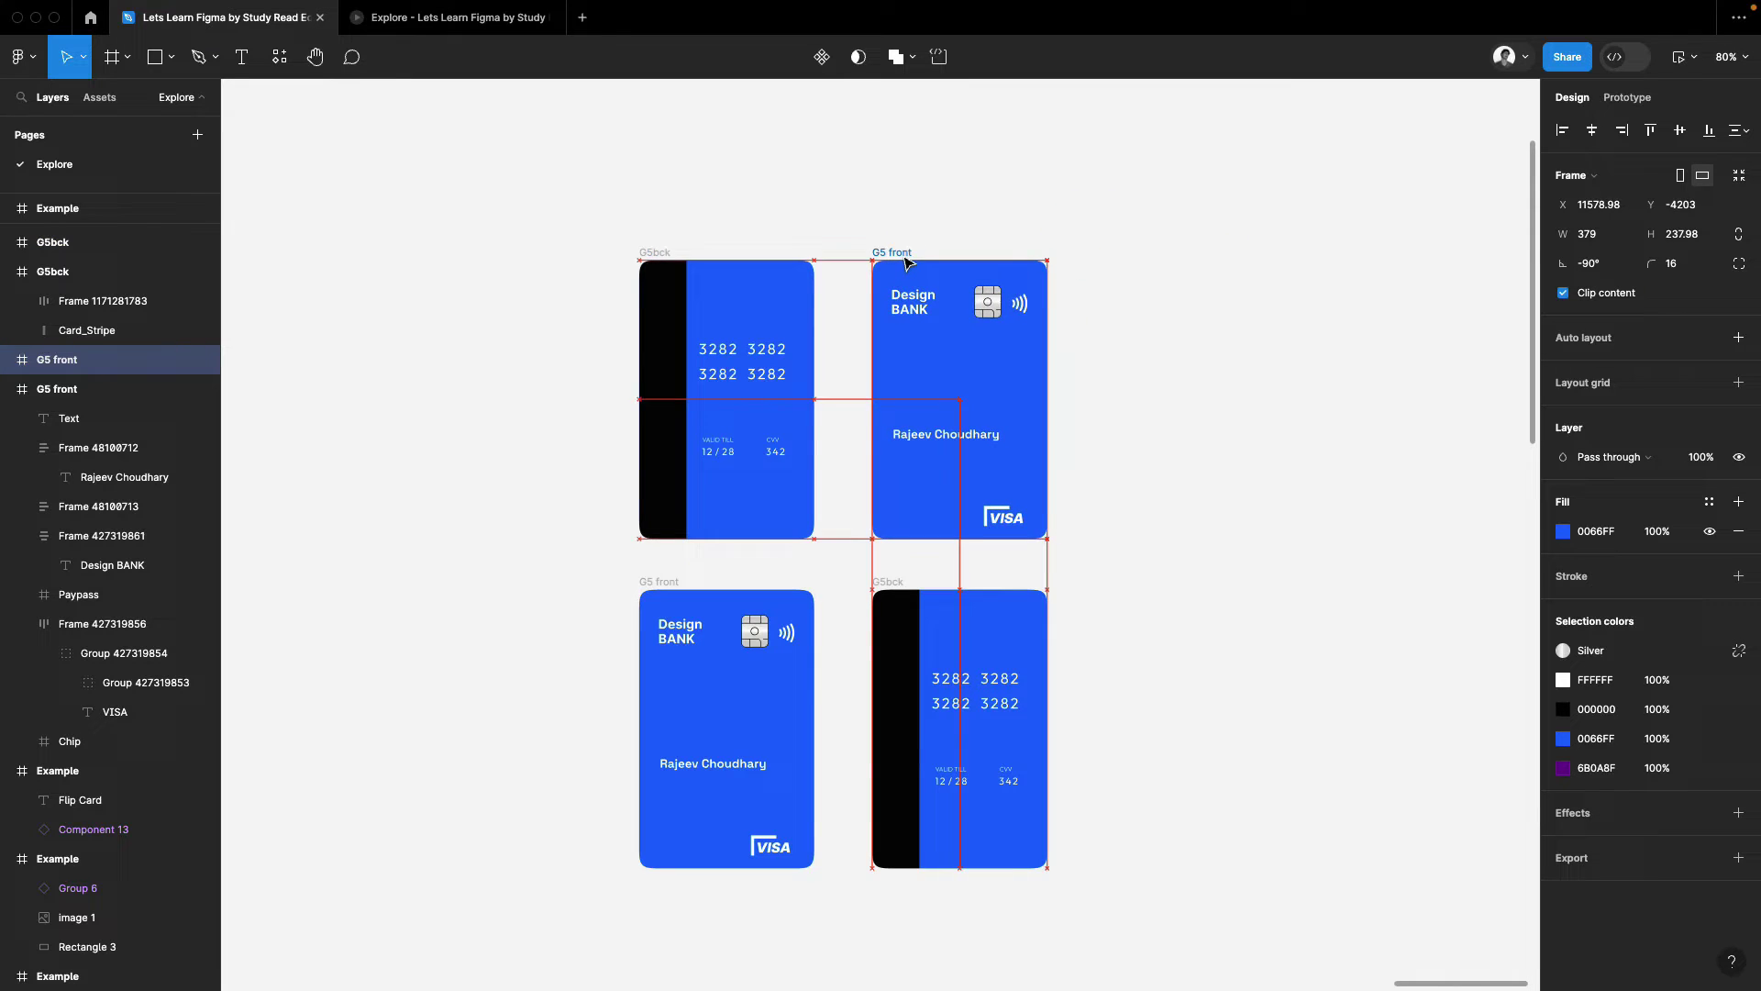
- Flip the copied G5bck back card and copied G5 front card horizontally
left_click(658, 268)
right_click(662, 248)
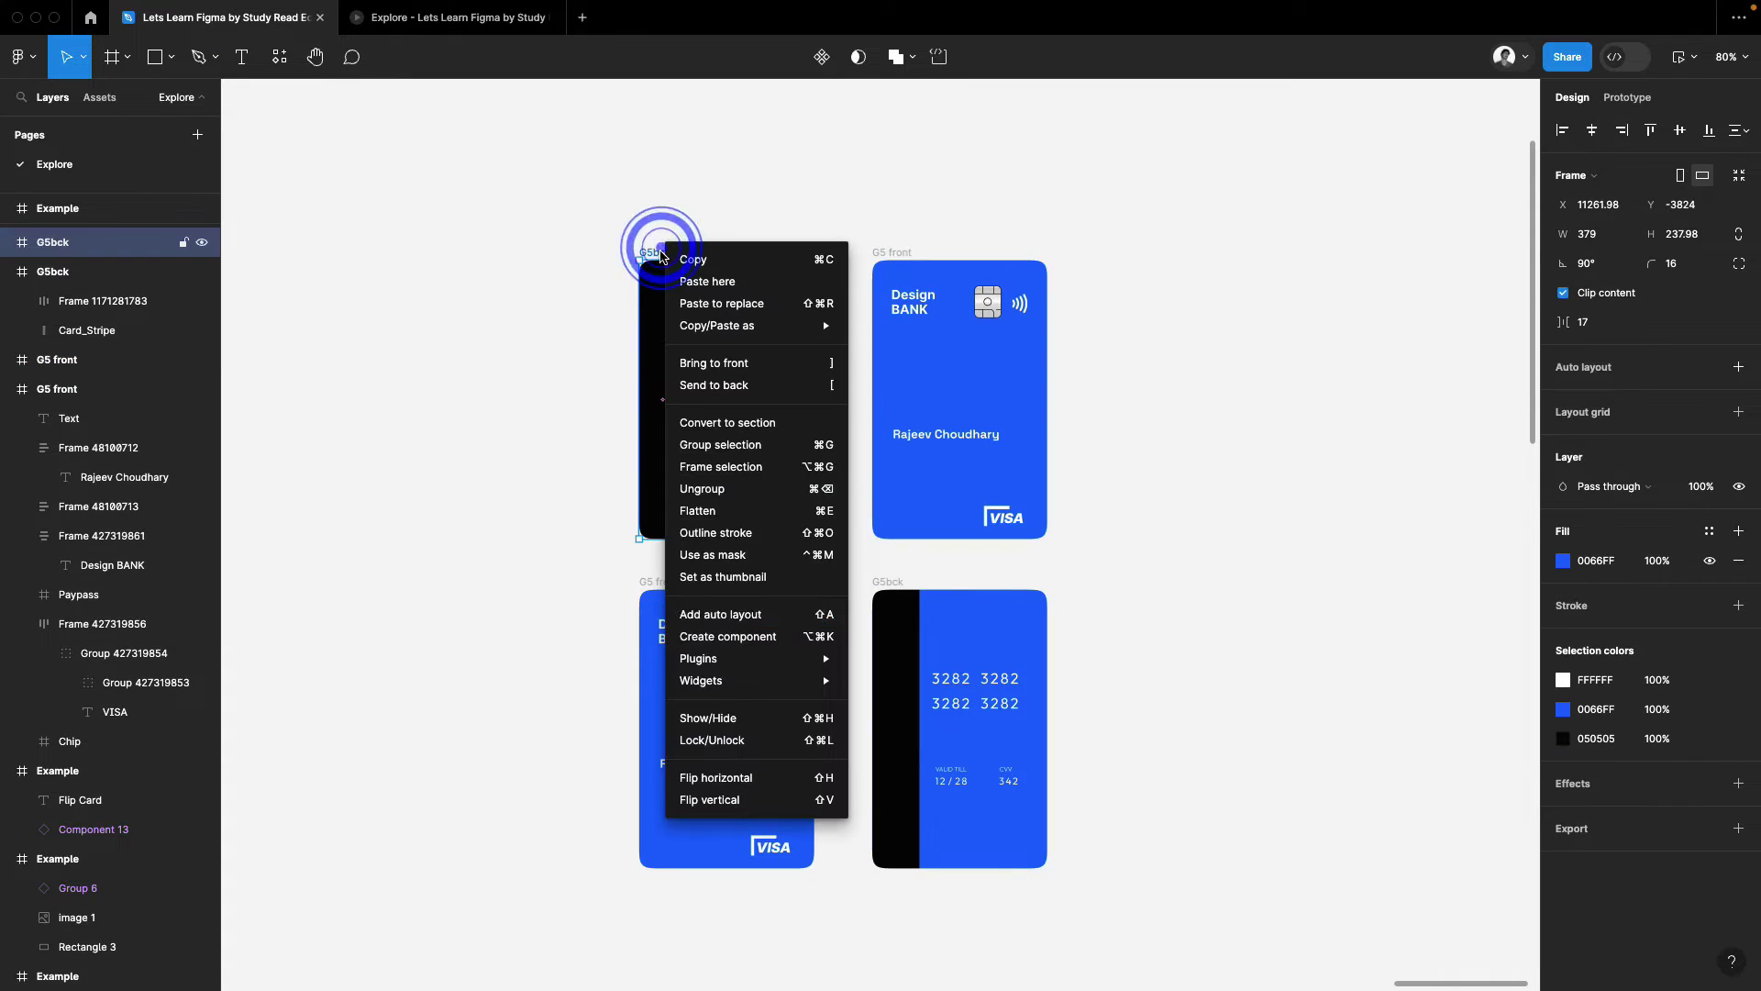
left_click(717, 778)
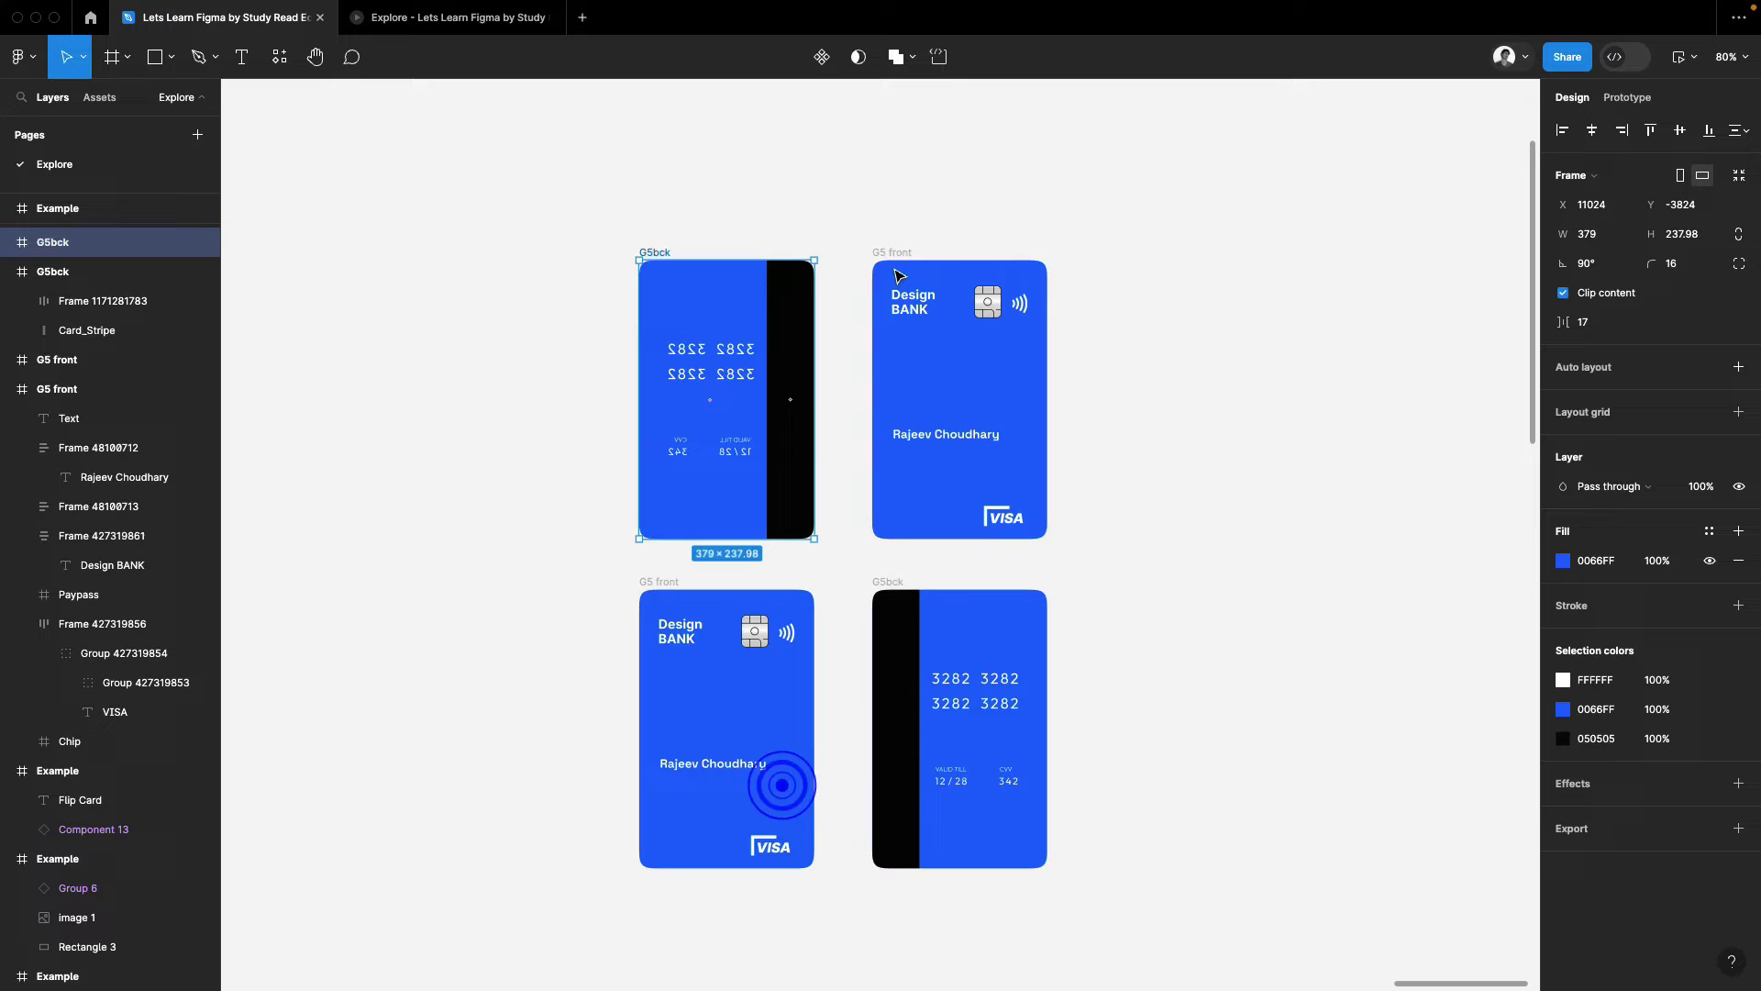
left_click(889, 275)
right_click(887, 248)
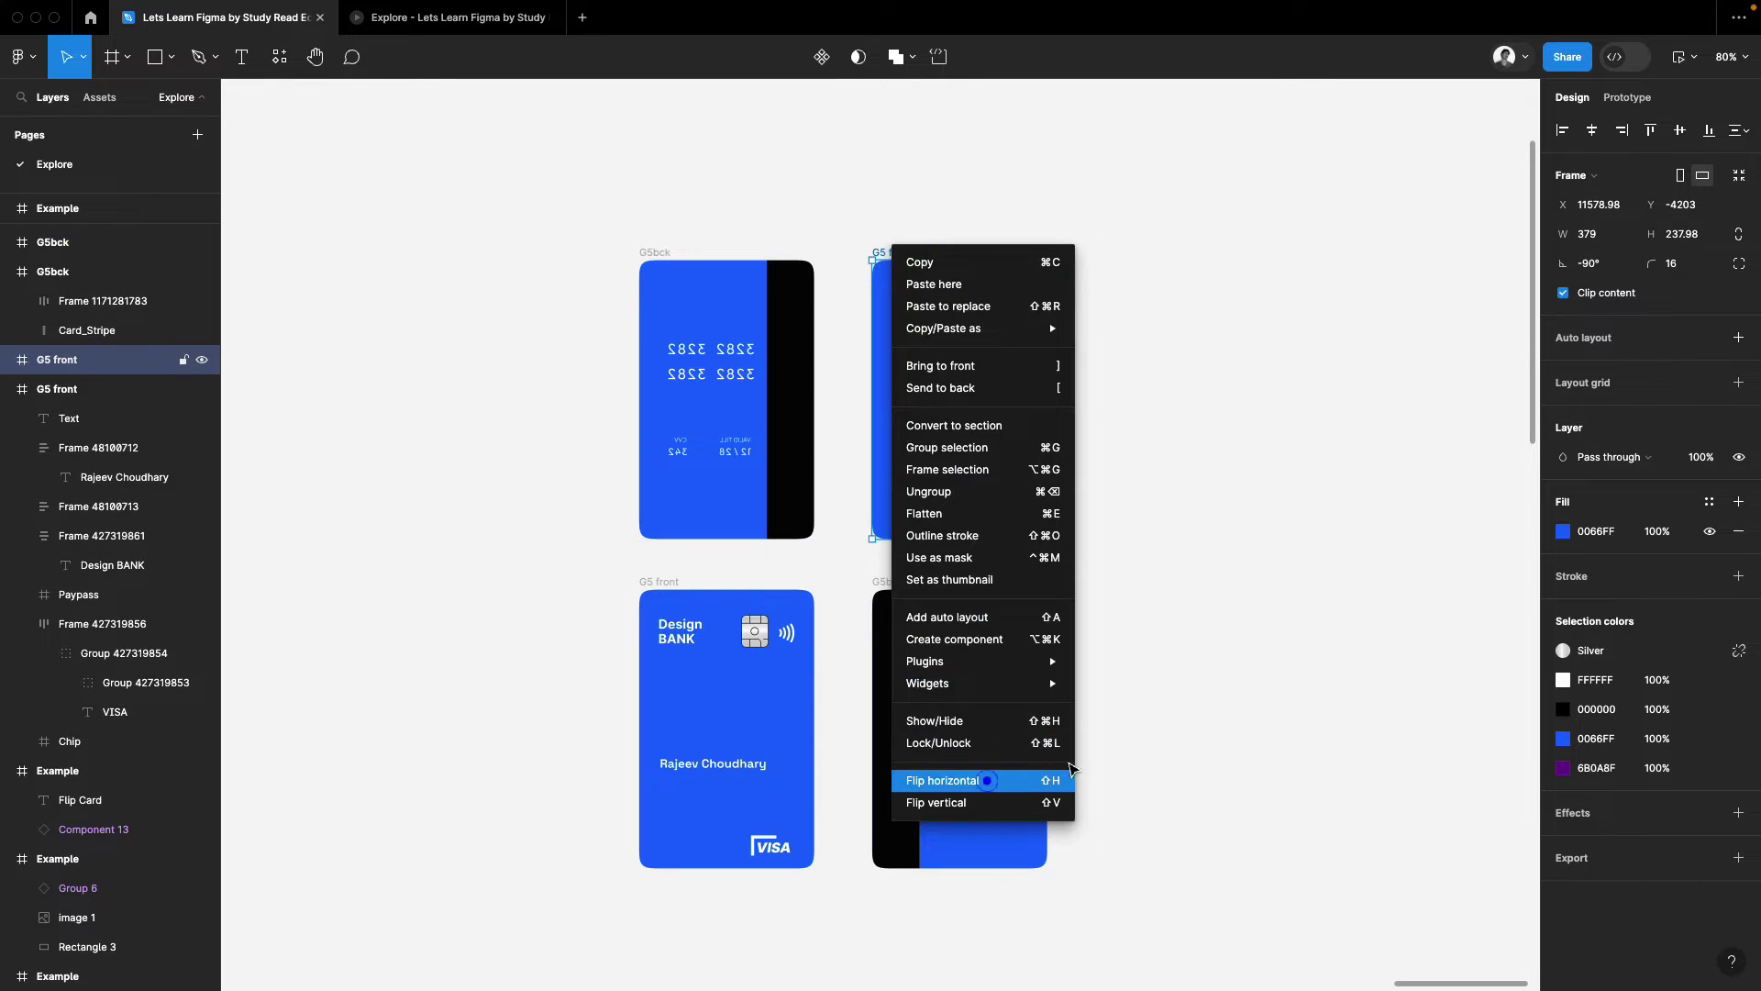
left_click(964, 781)
- Nudge the bottom-left front card into position and select the bottom back card
left_click(1198, 723)
mouse_move(661, 585)
left_mouse_down()
mouse_move(634, 575)
mouse_move(650, 575)
left_mouse_up()
left_click(893, 580)
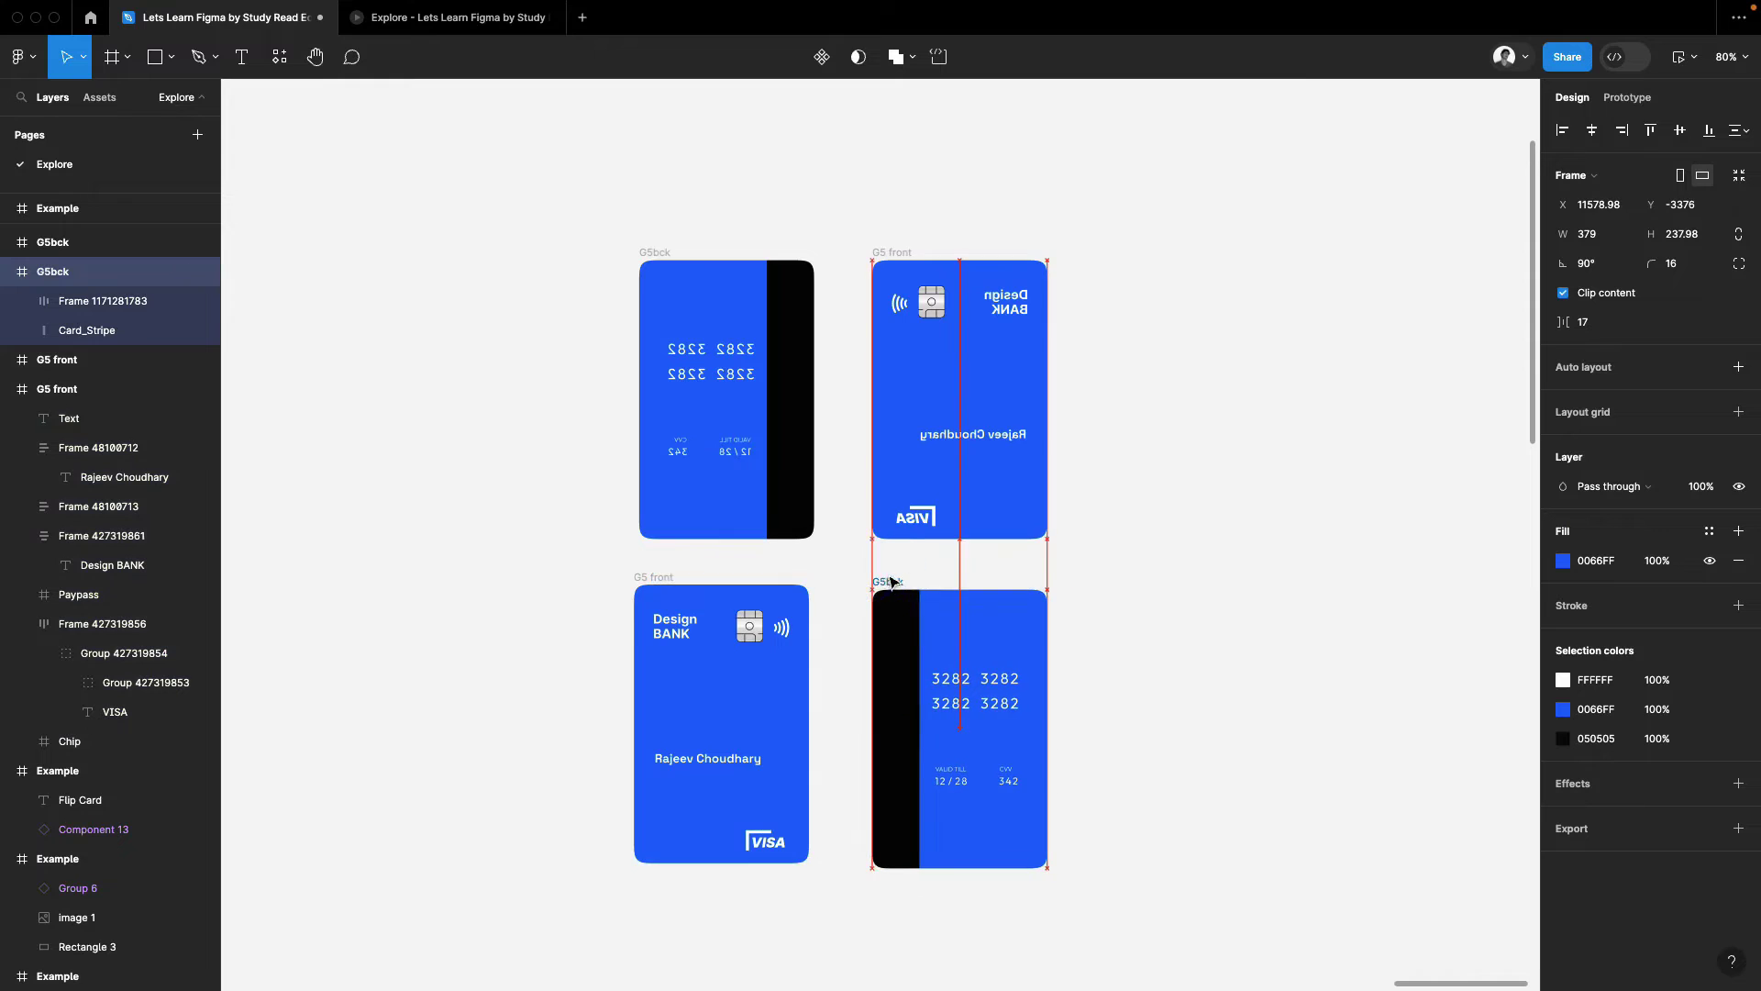
- Center the two left cards horizontally and vertically on each other
left_click_drag(845, 888, 620, 258)
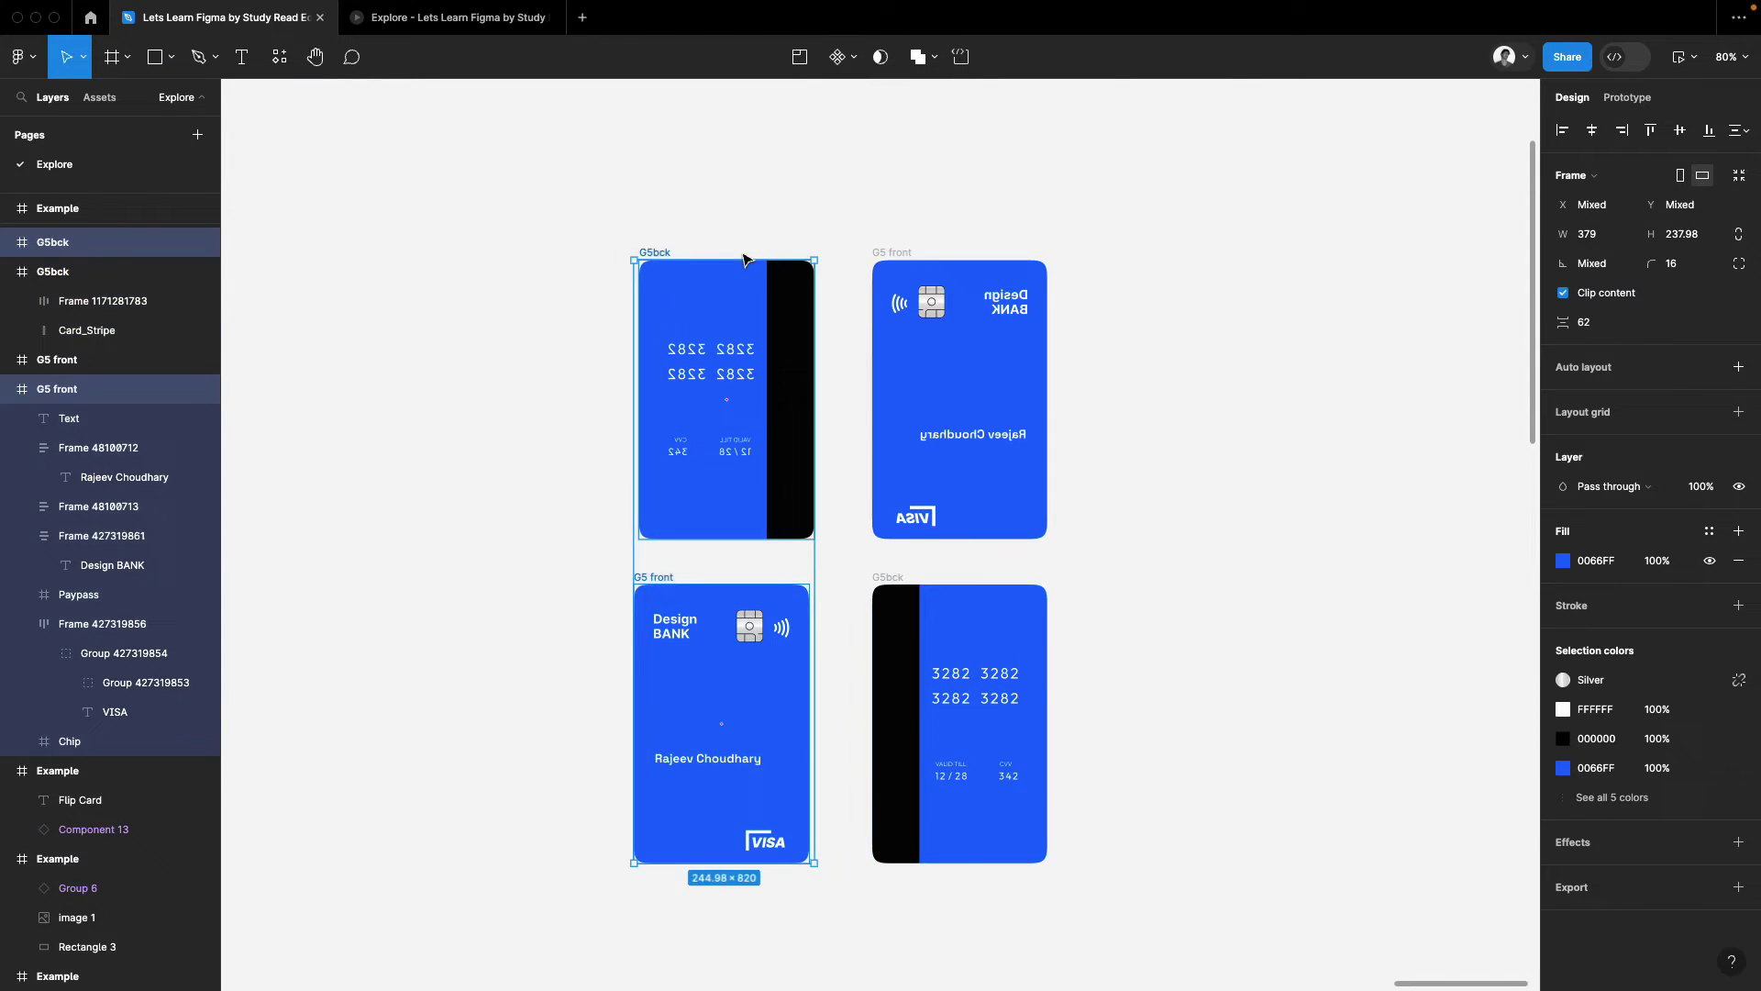
left_click(1591, 131)
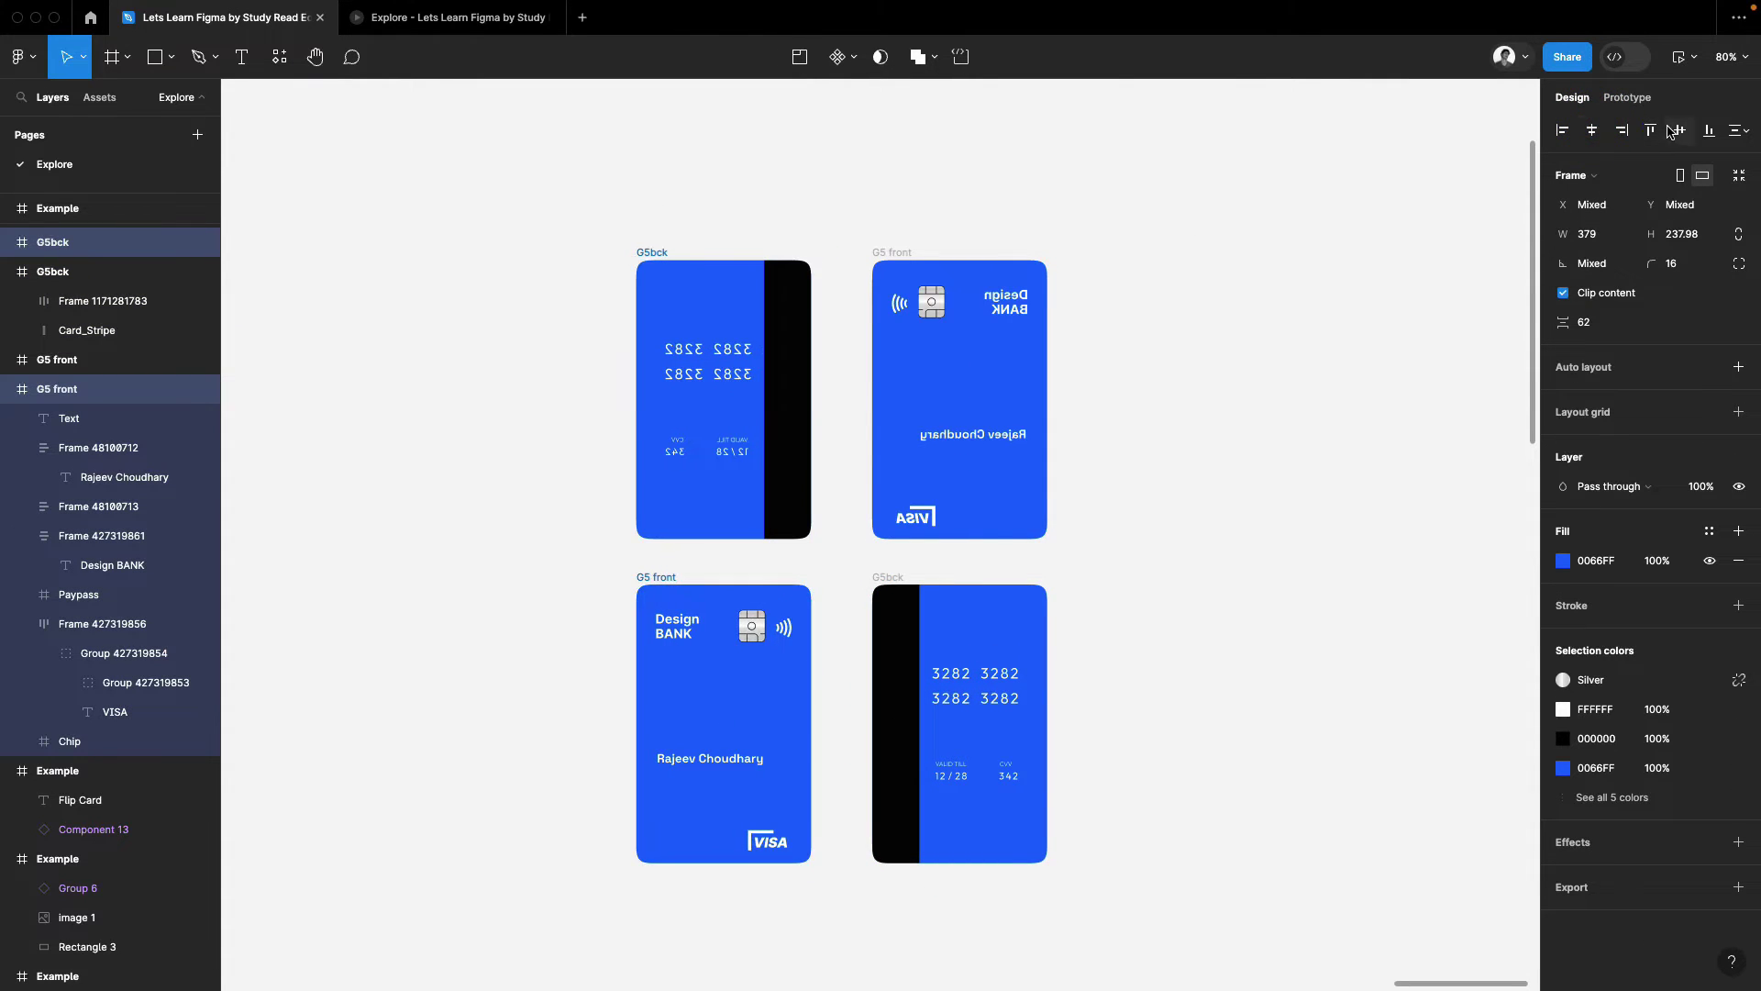
left_click(1678, 131)
left_click(712, 292)
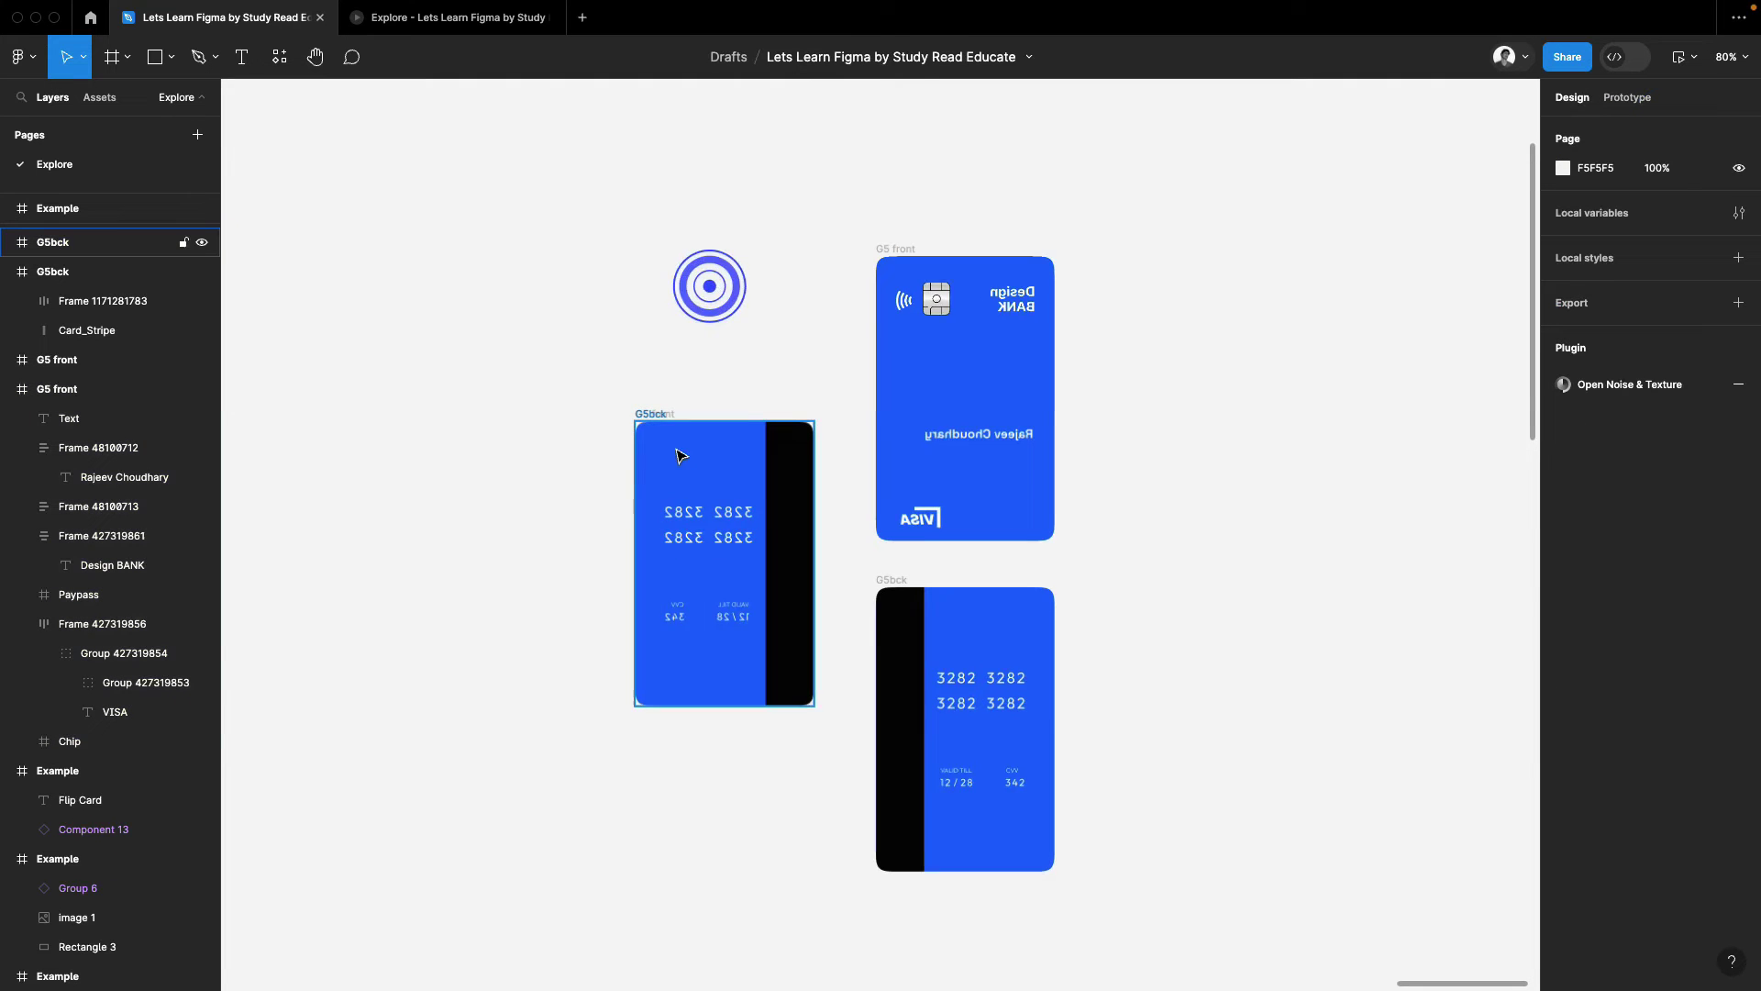
scroll(711, 293, "up", 2)
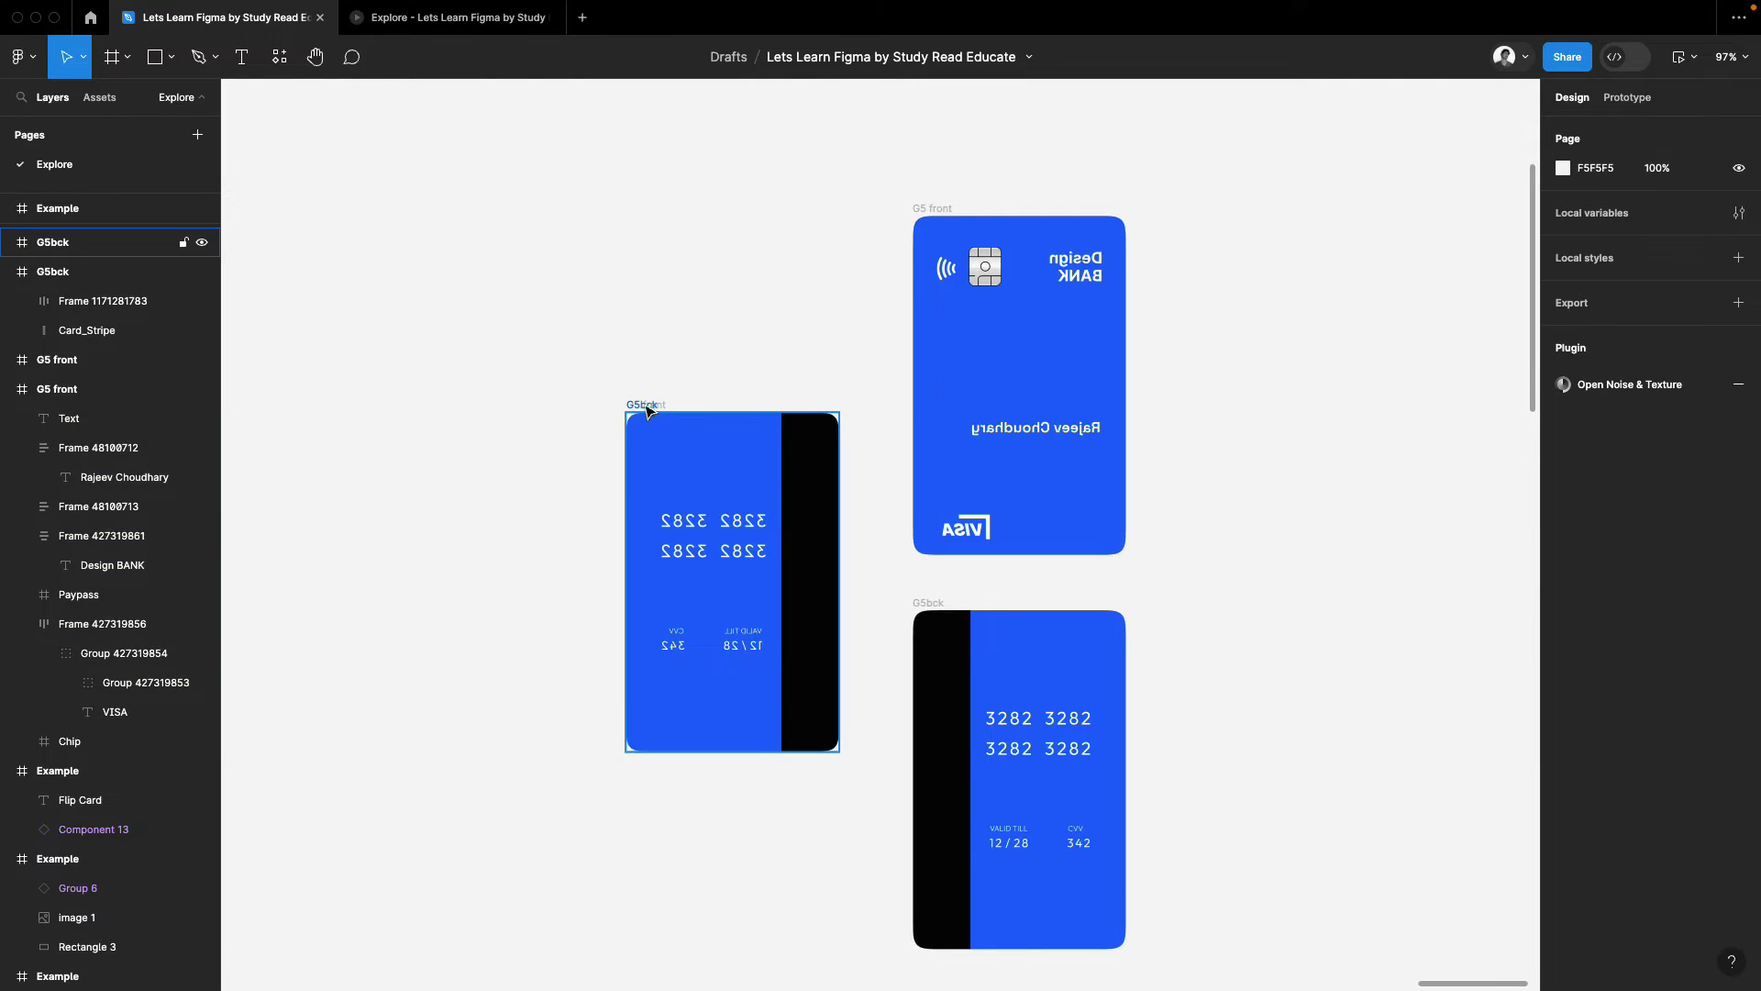
- Send the copied back card behind the front card and group the left card pieces
left_click(644, 406)
key("bracketleft")
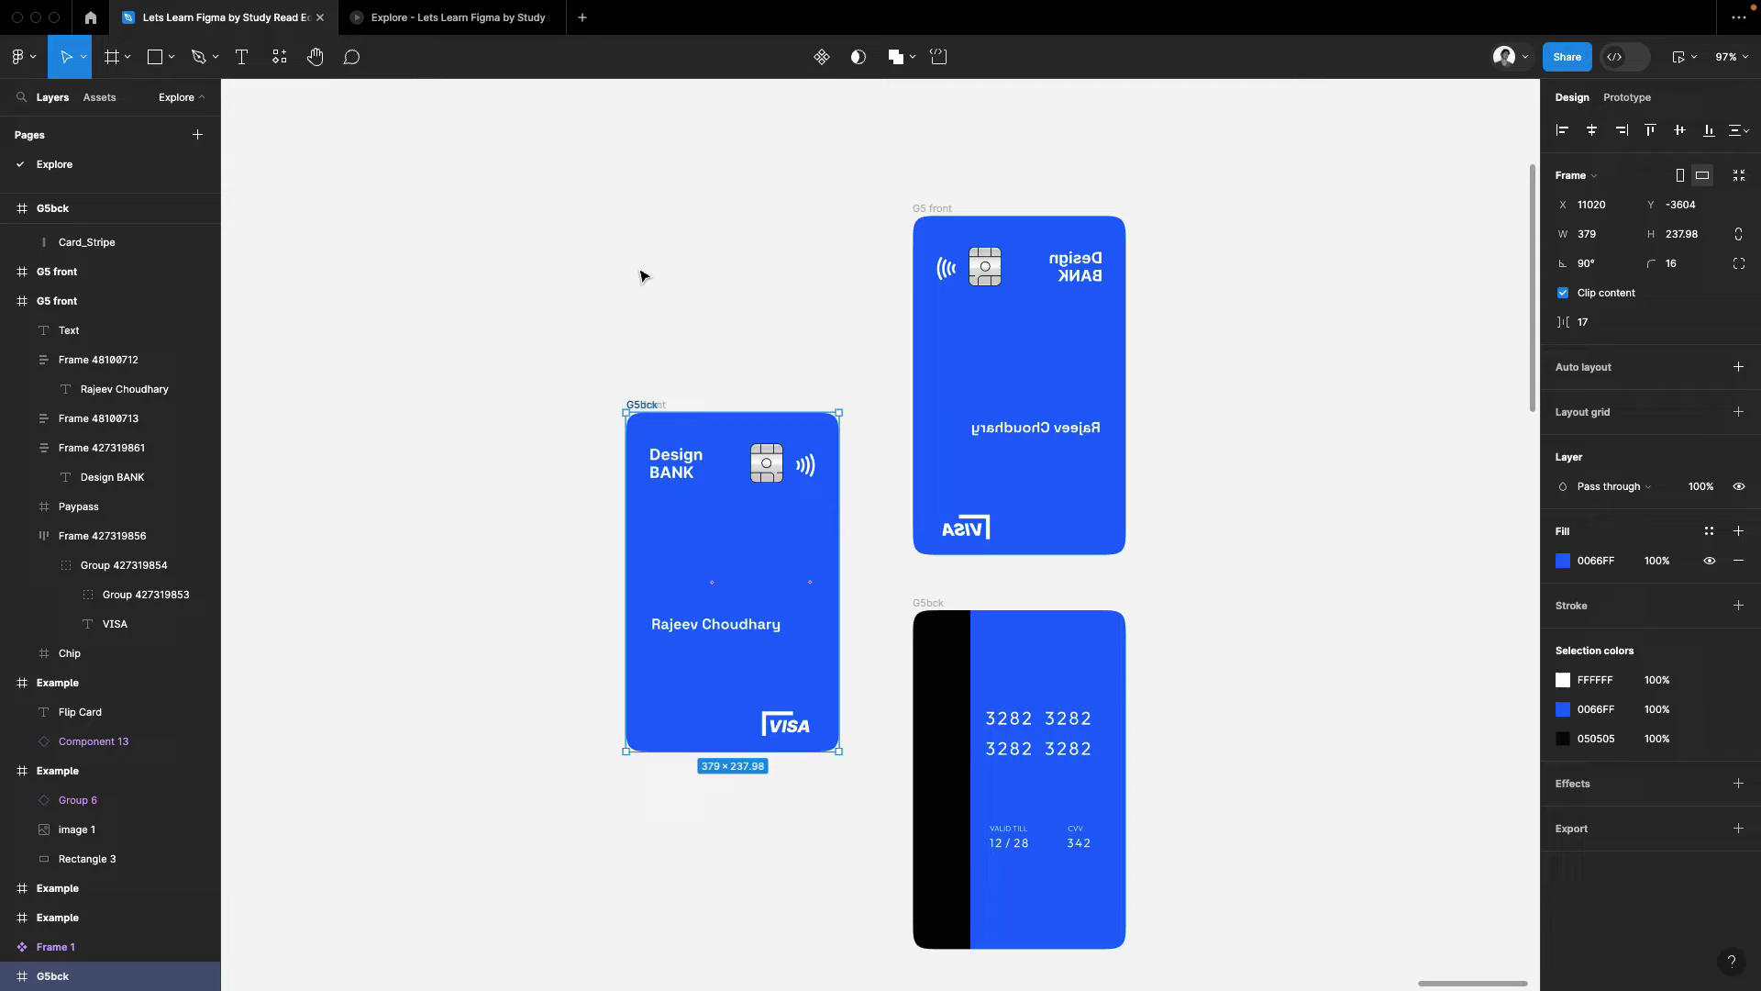
left_click(642, 269)
left_click_drag(538, 330, 881, 805)
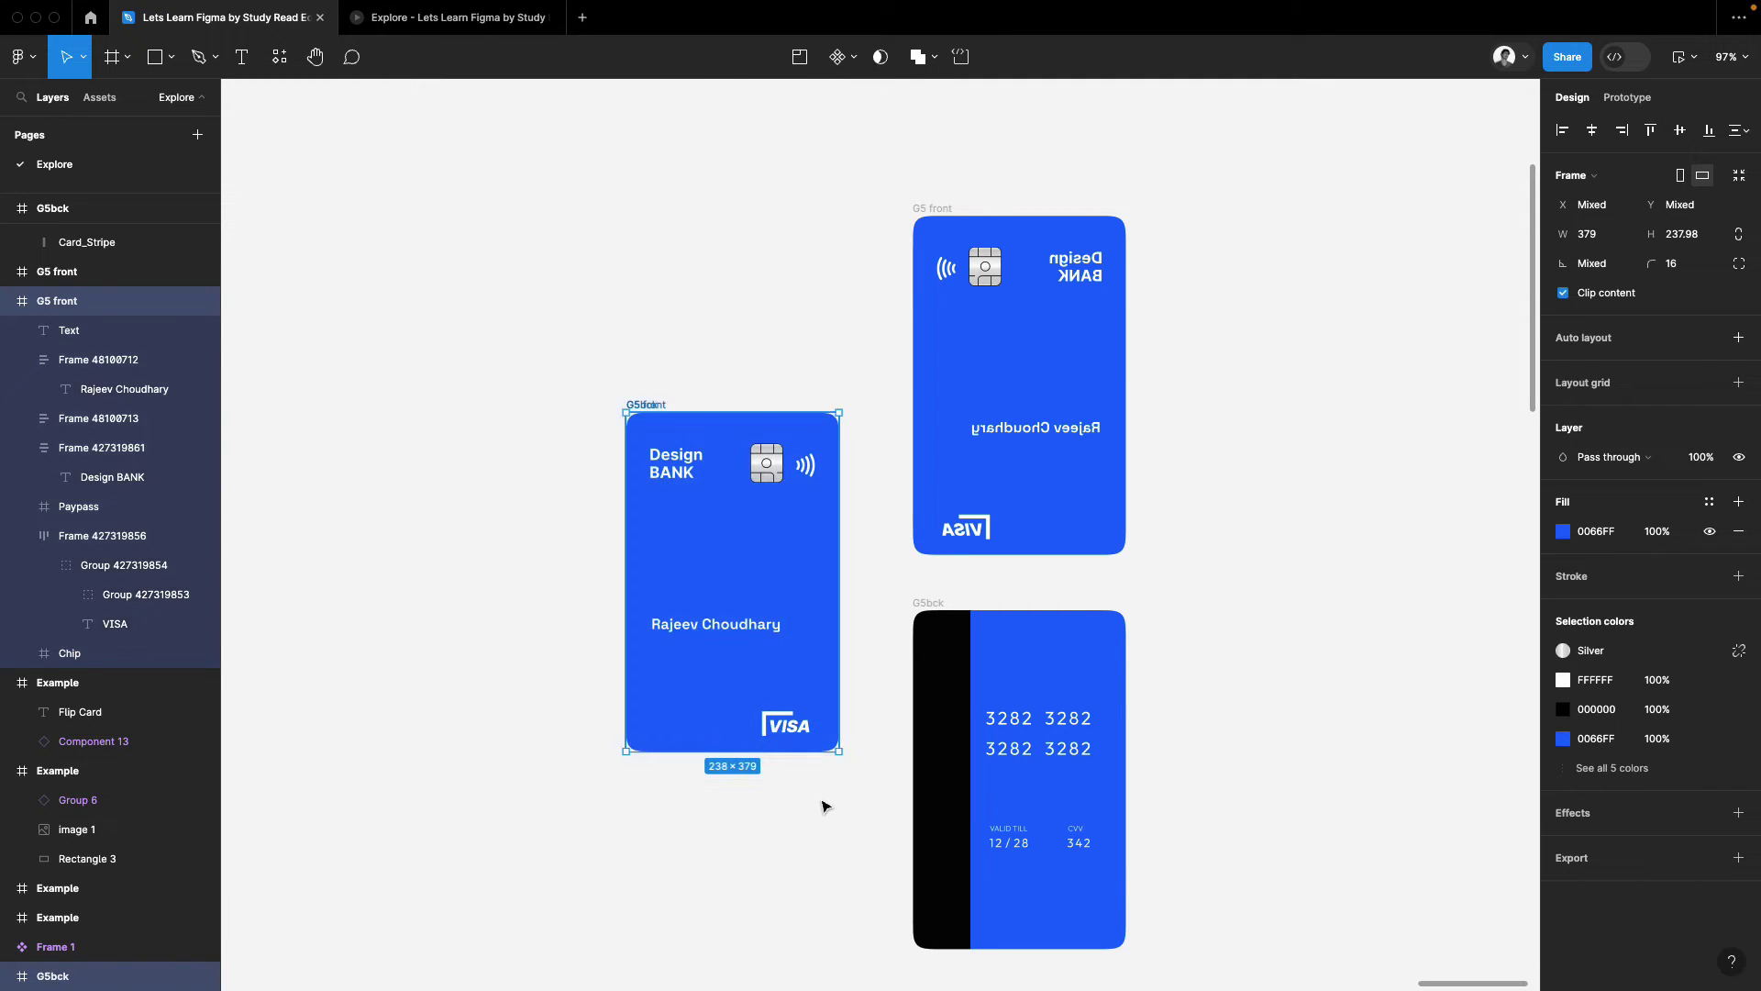
key("ctrl+g")
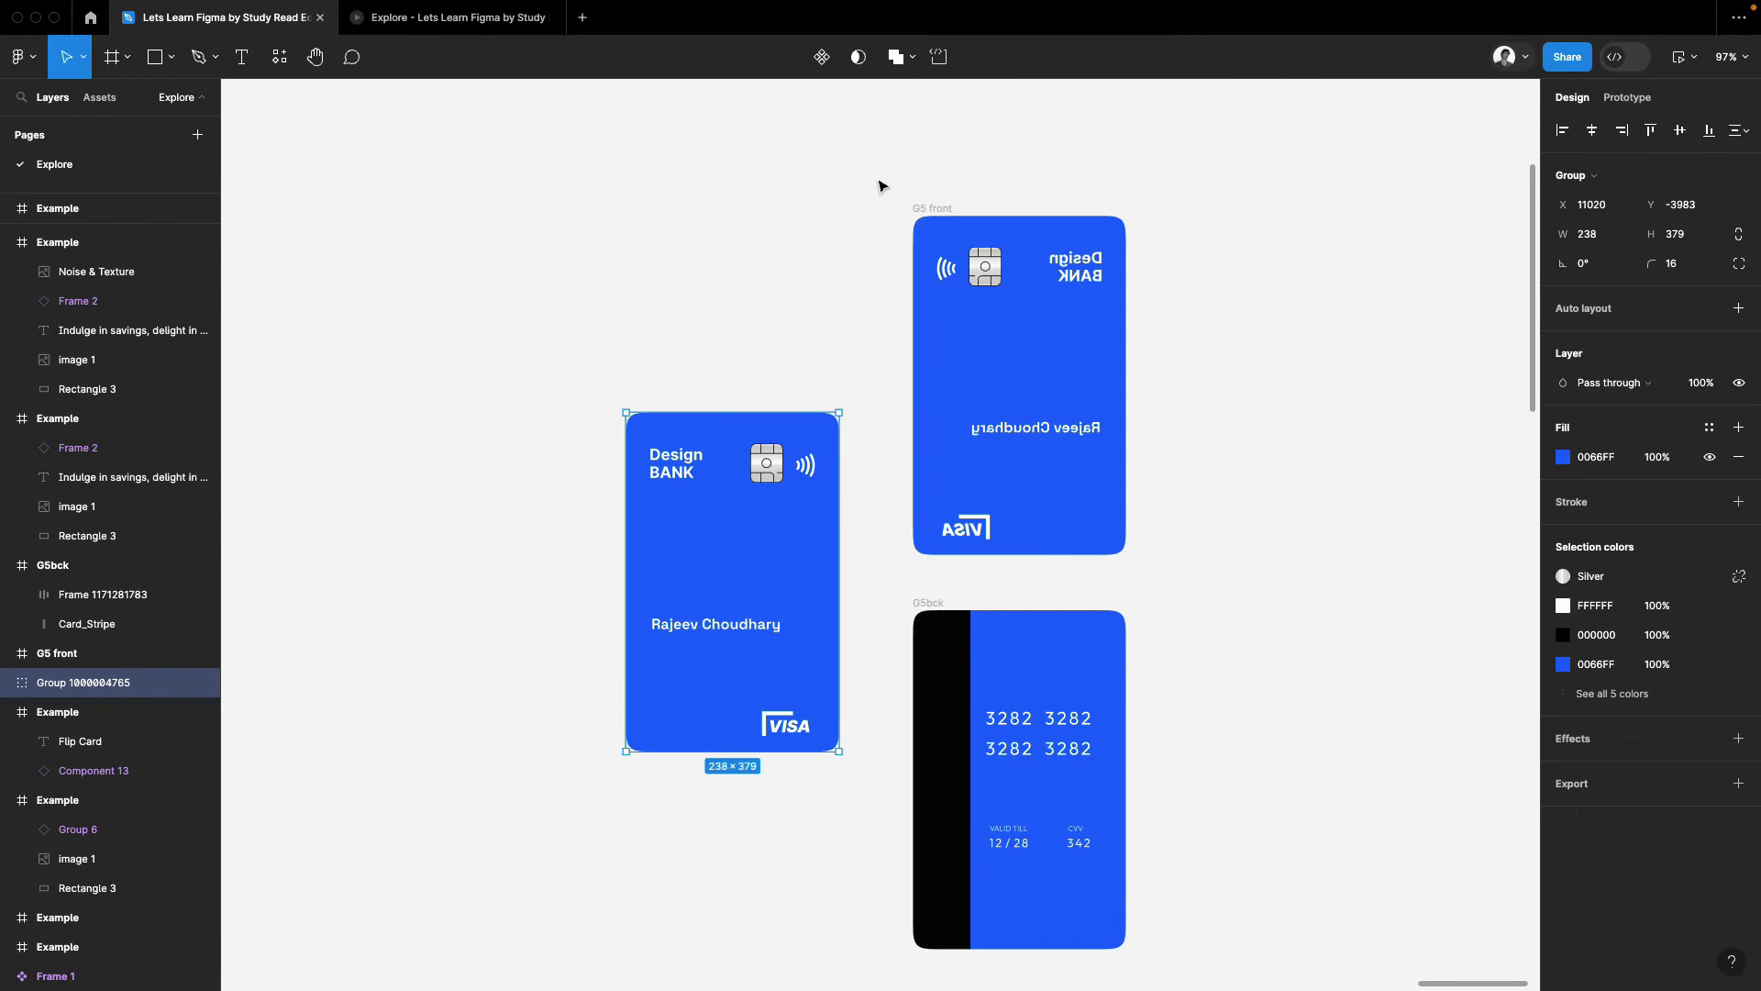
- Stack the right front and back cards, group them, and select both groups
left_click_drag(881, 186, 1184, 963)
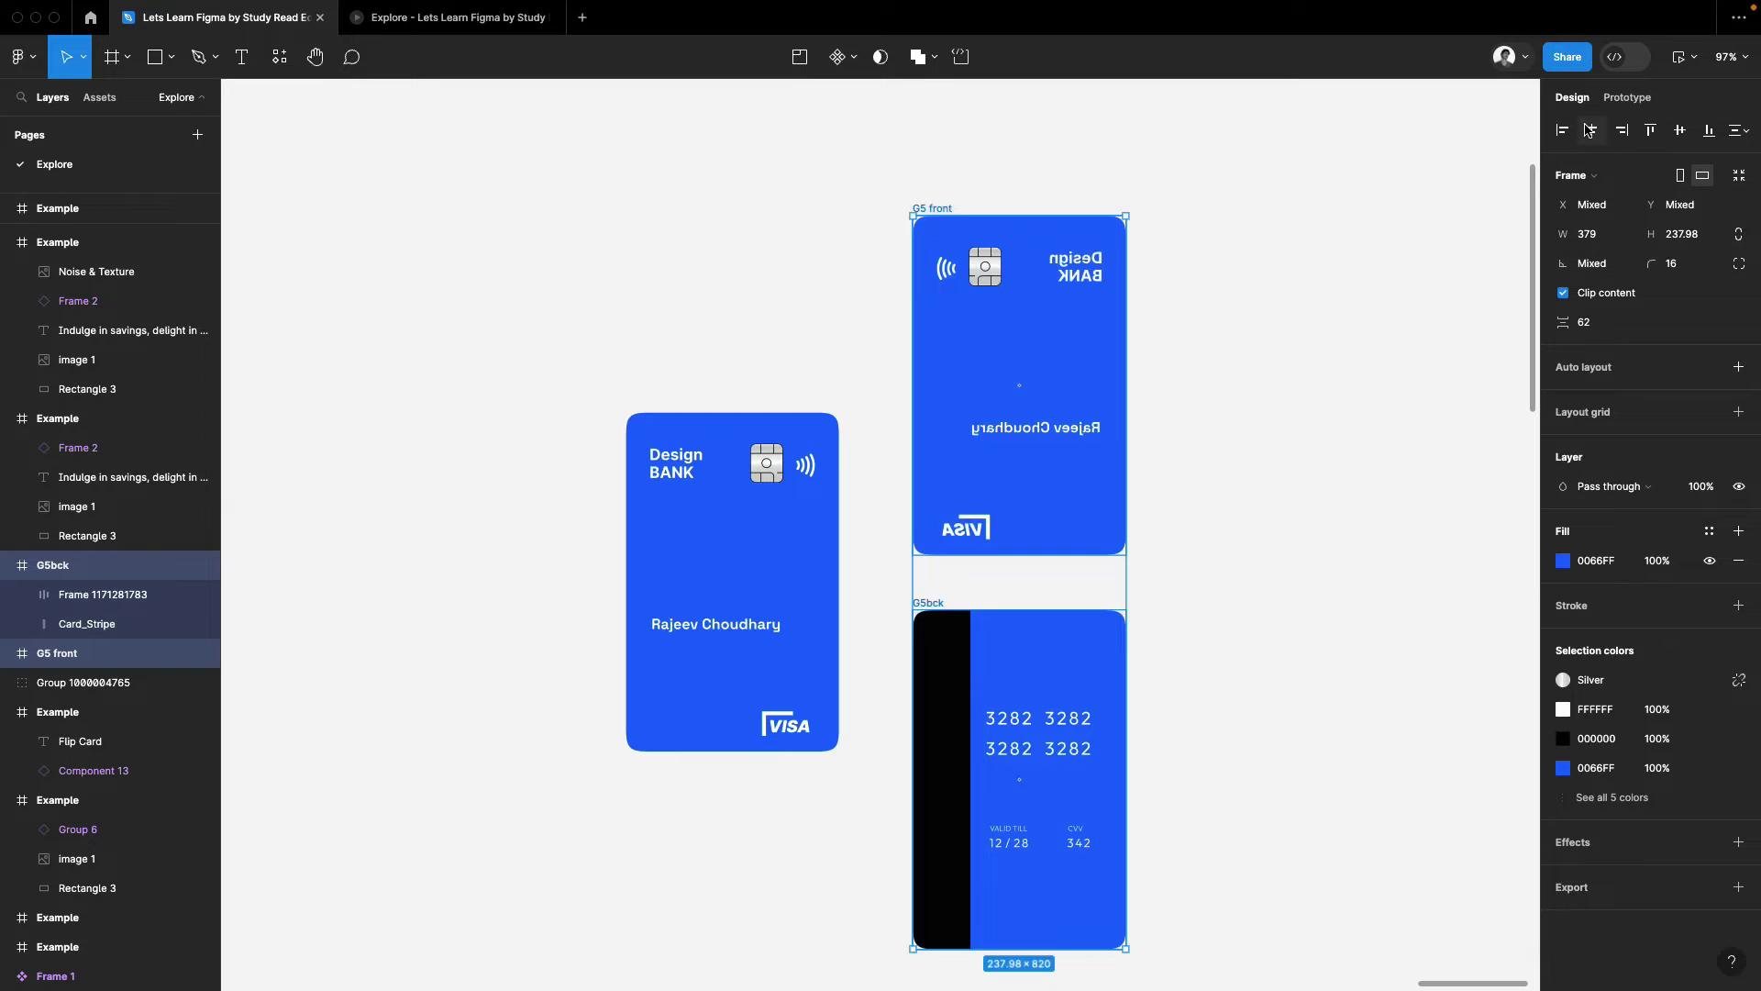
left_click(1678, 129)
left_click(1359, 536)
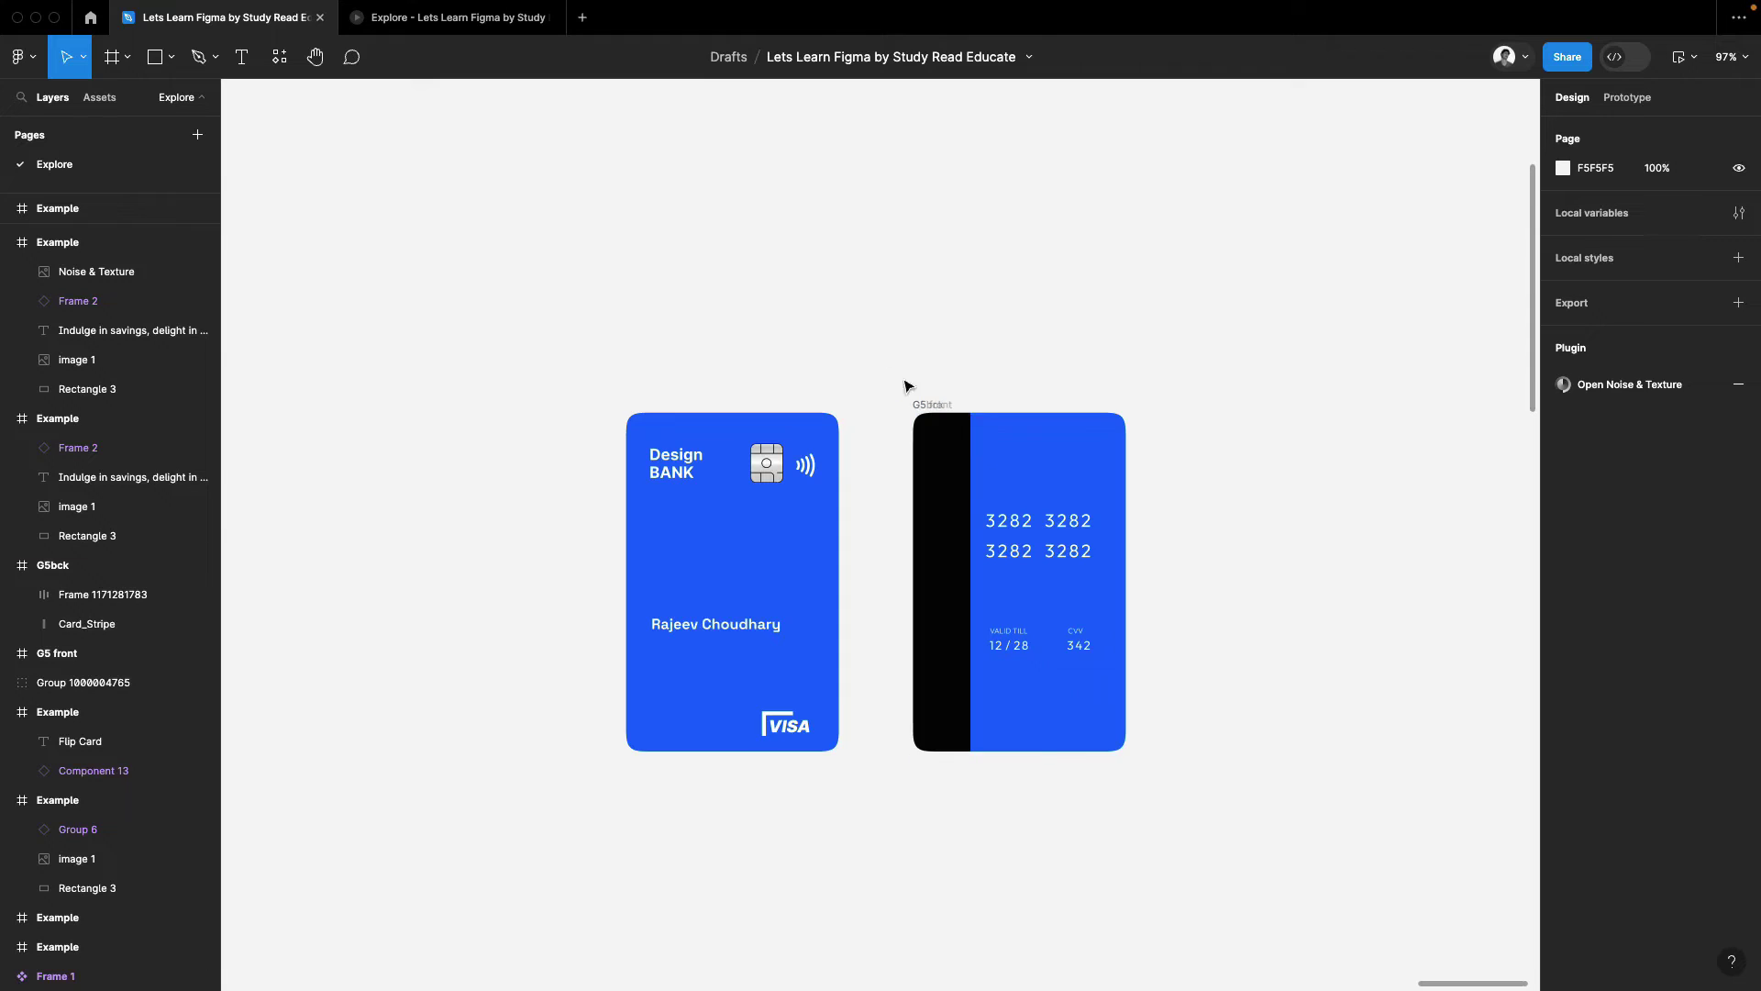
left_click_drag(888, 352, 1182, 804)
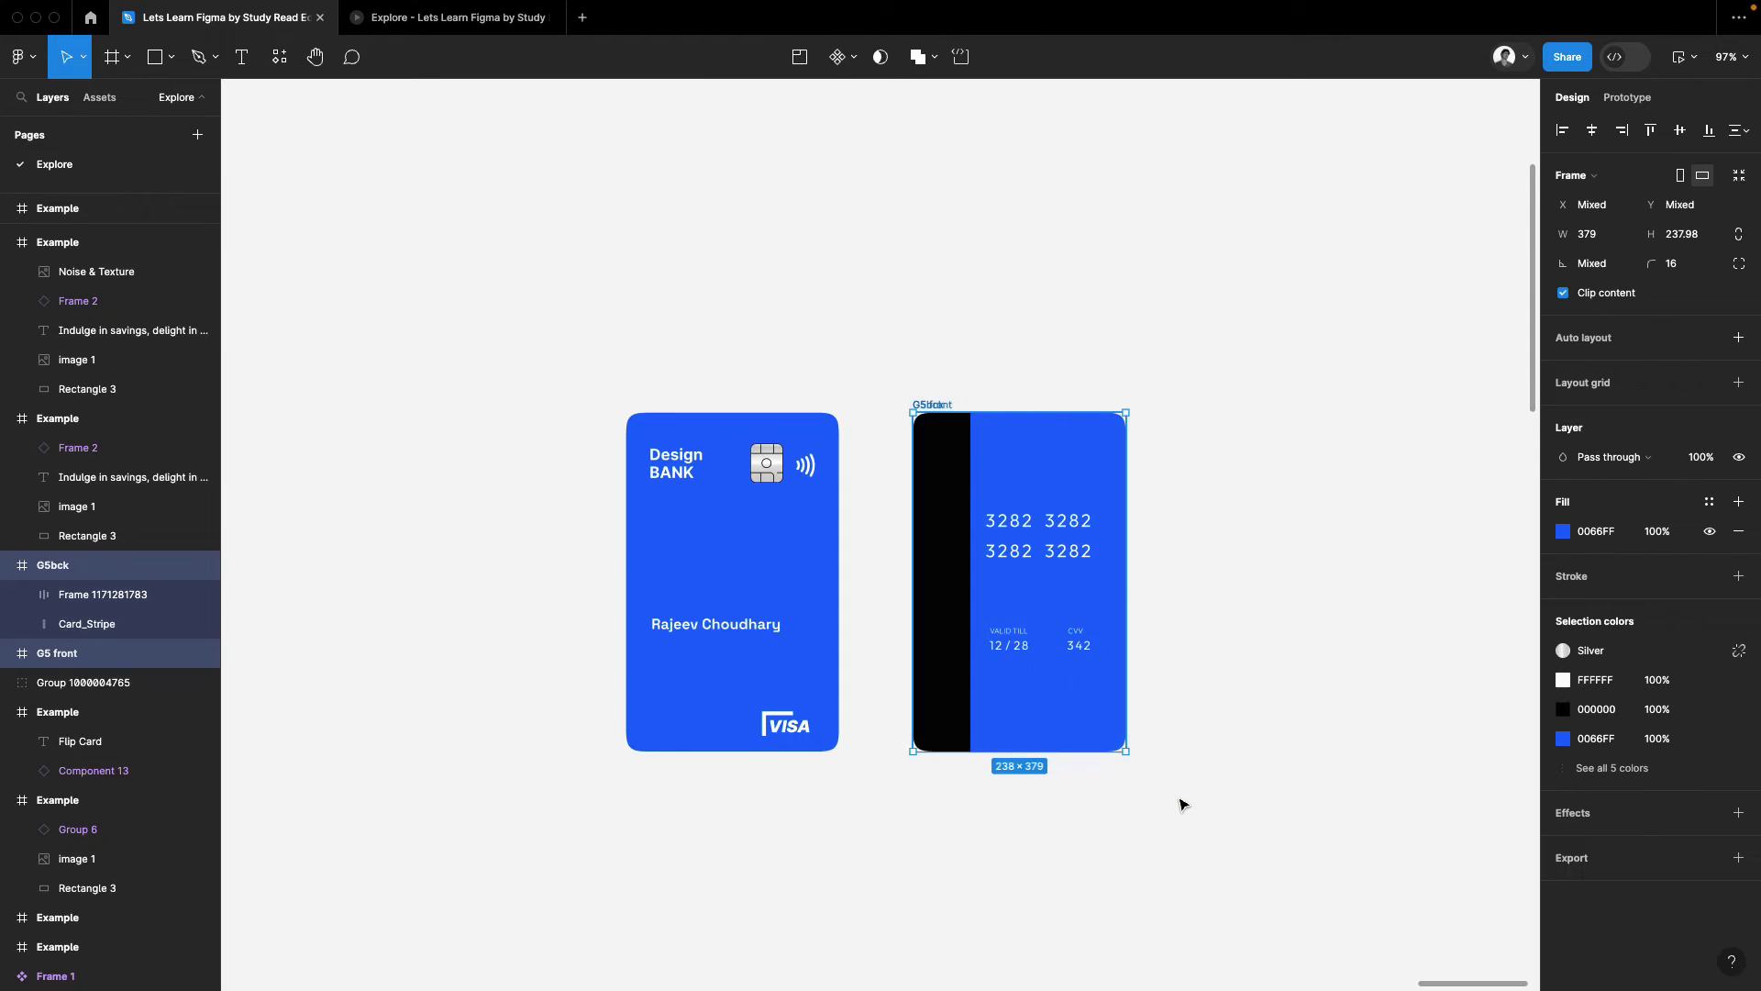
key("ctrl+g")
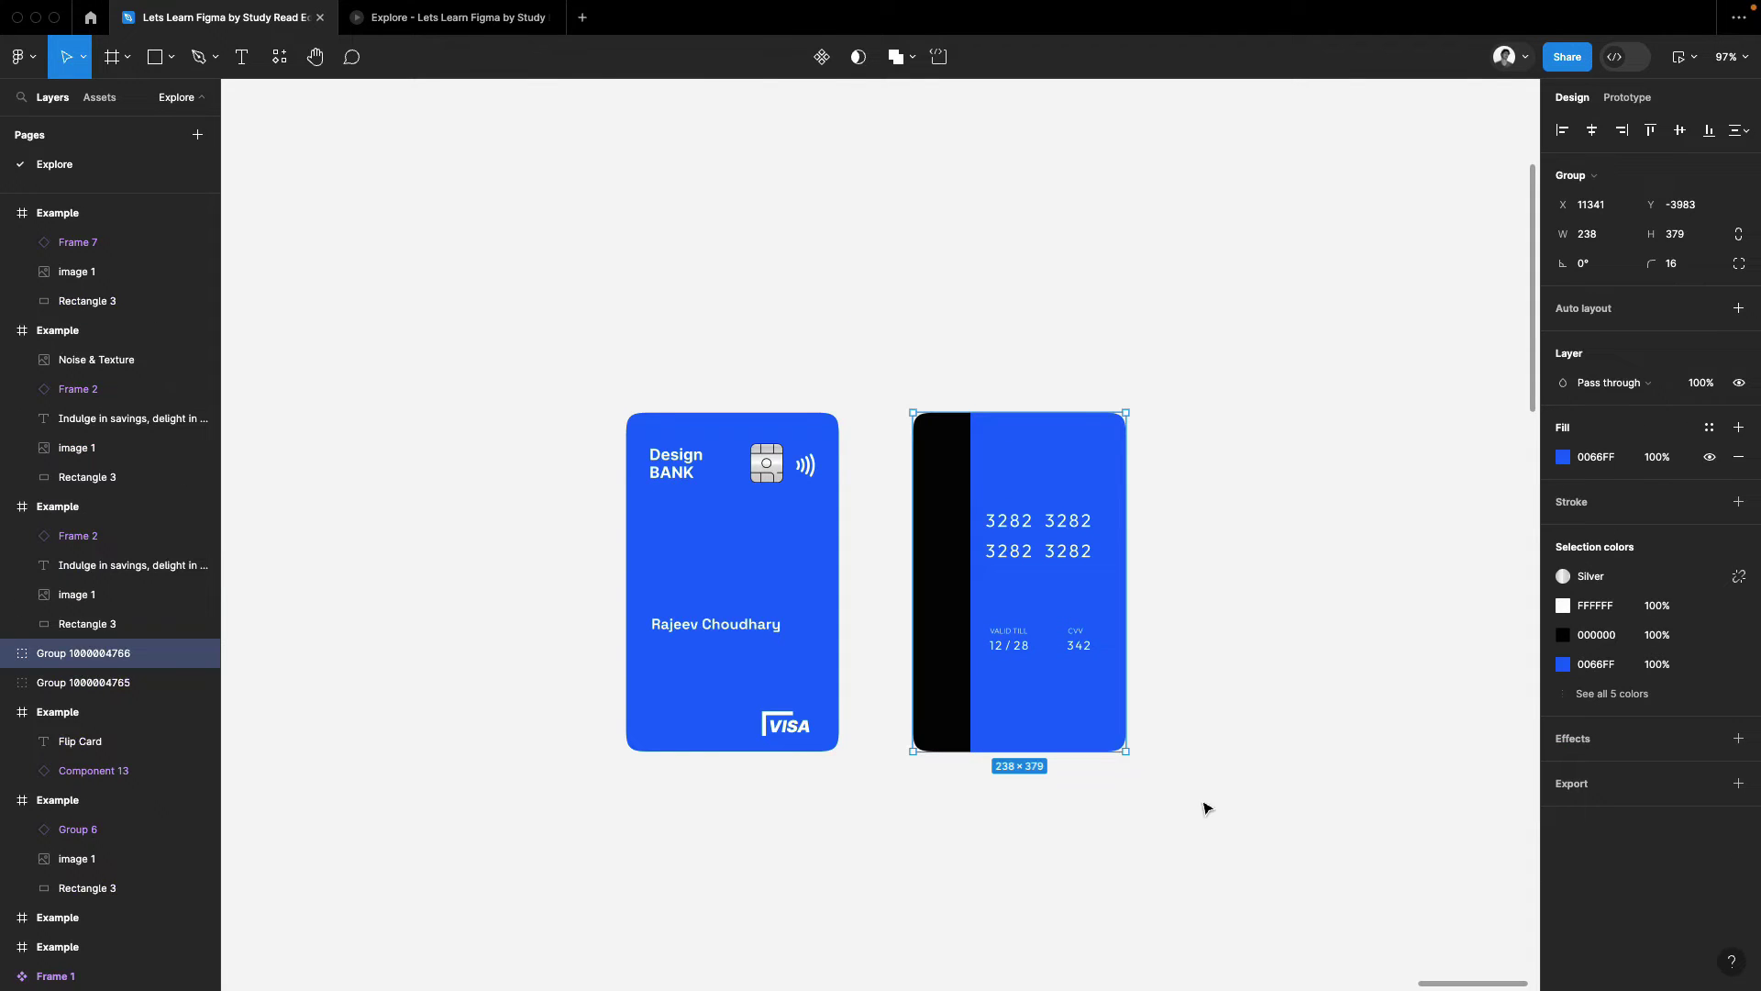
left_click_drag(1197, 826, 490, 385)
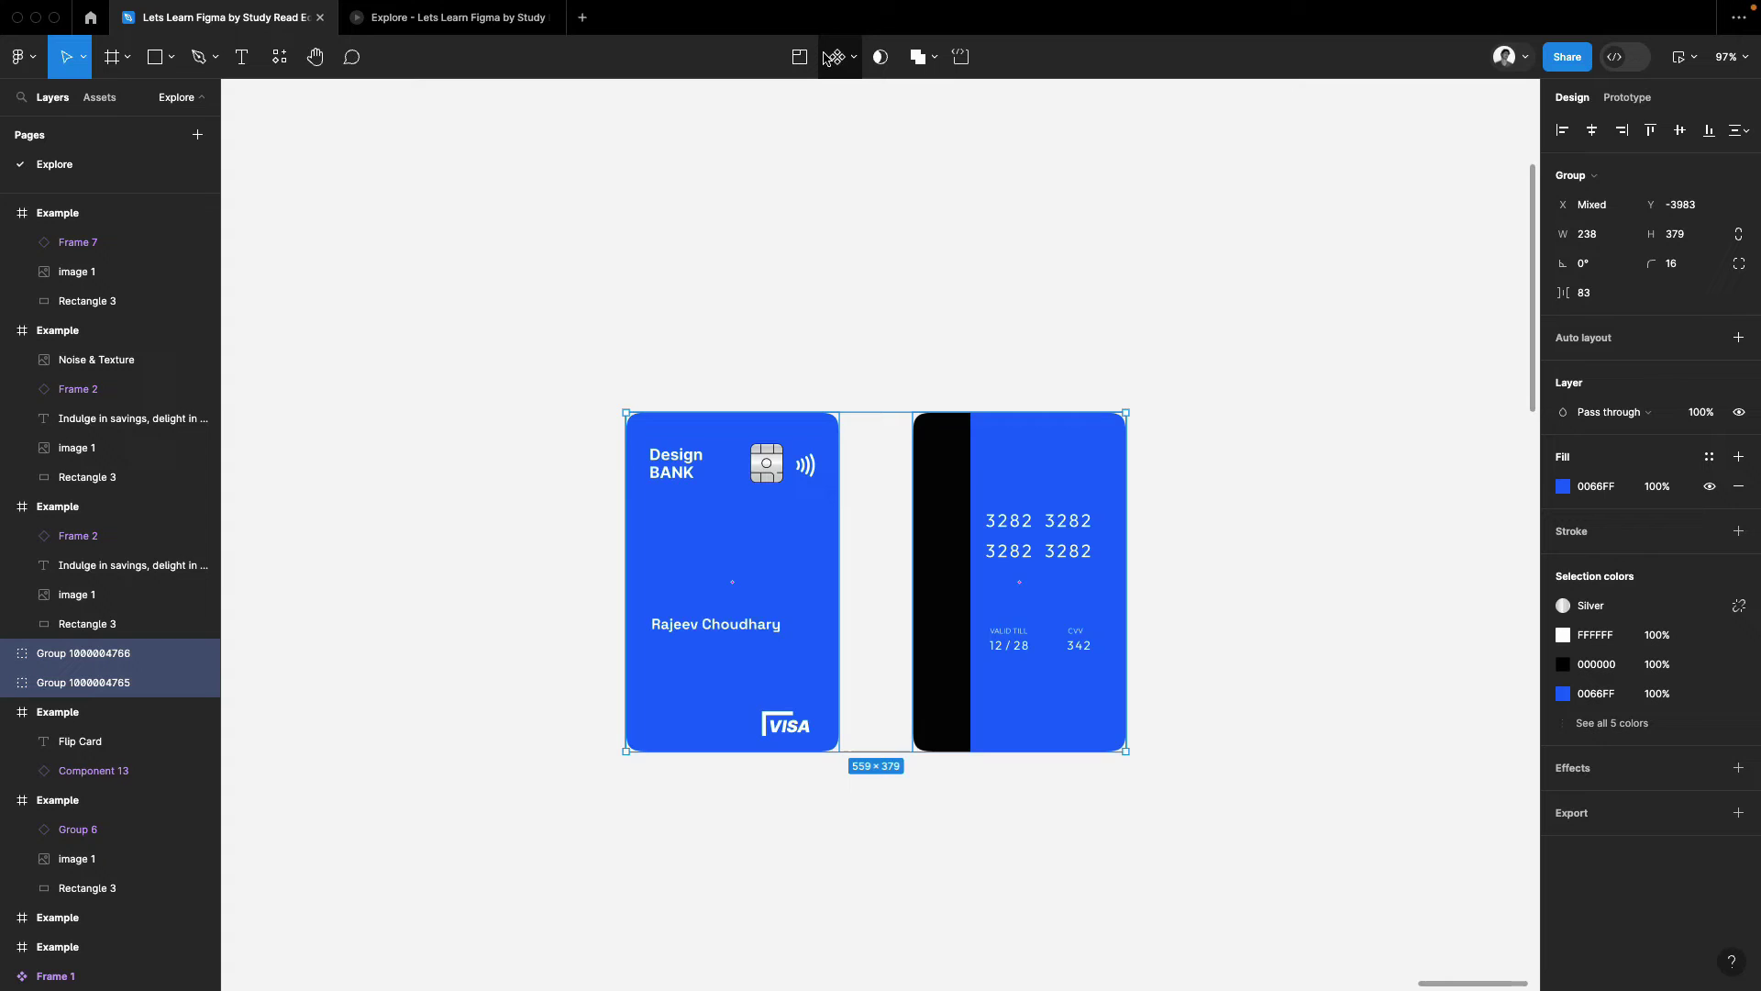
- Create the Component 14 set from the two card groups, then select the front variant
left_click(850, 57)
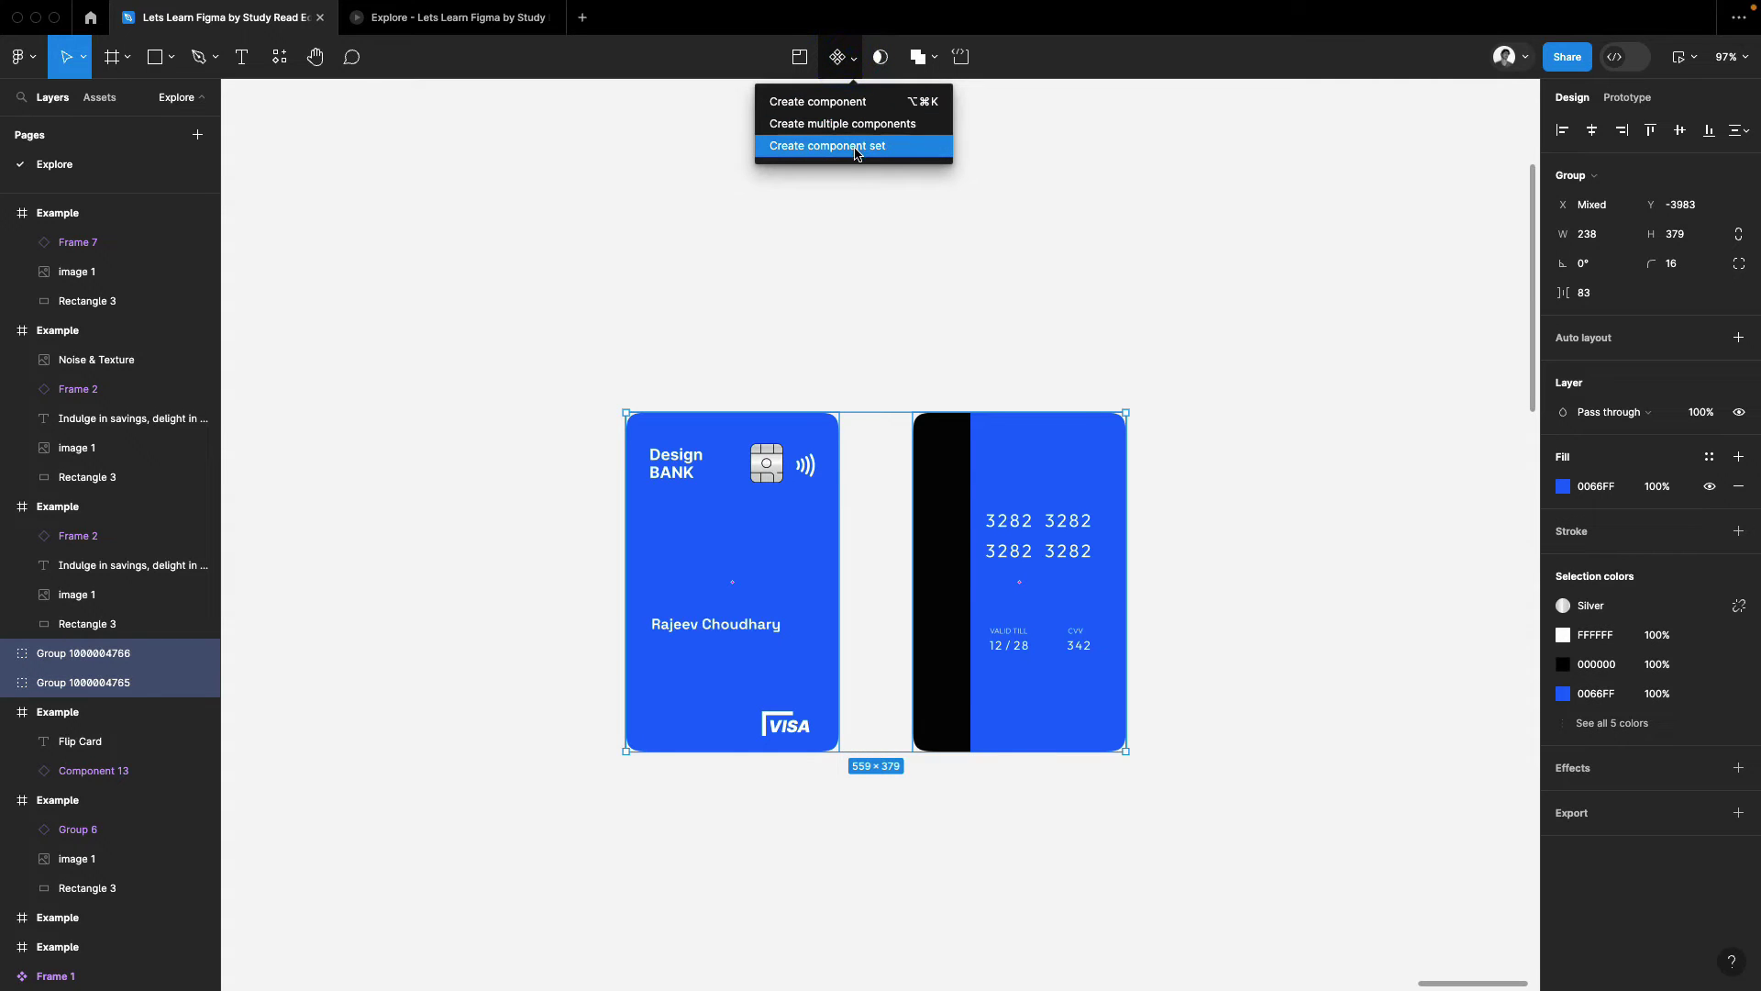
left_click(861, 147)
left_click(779, 586)
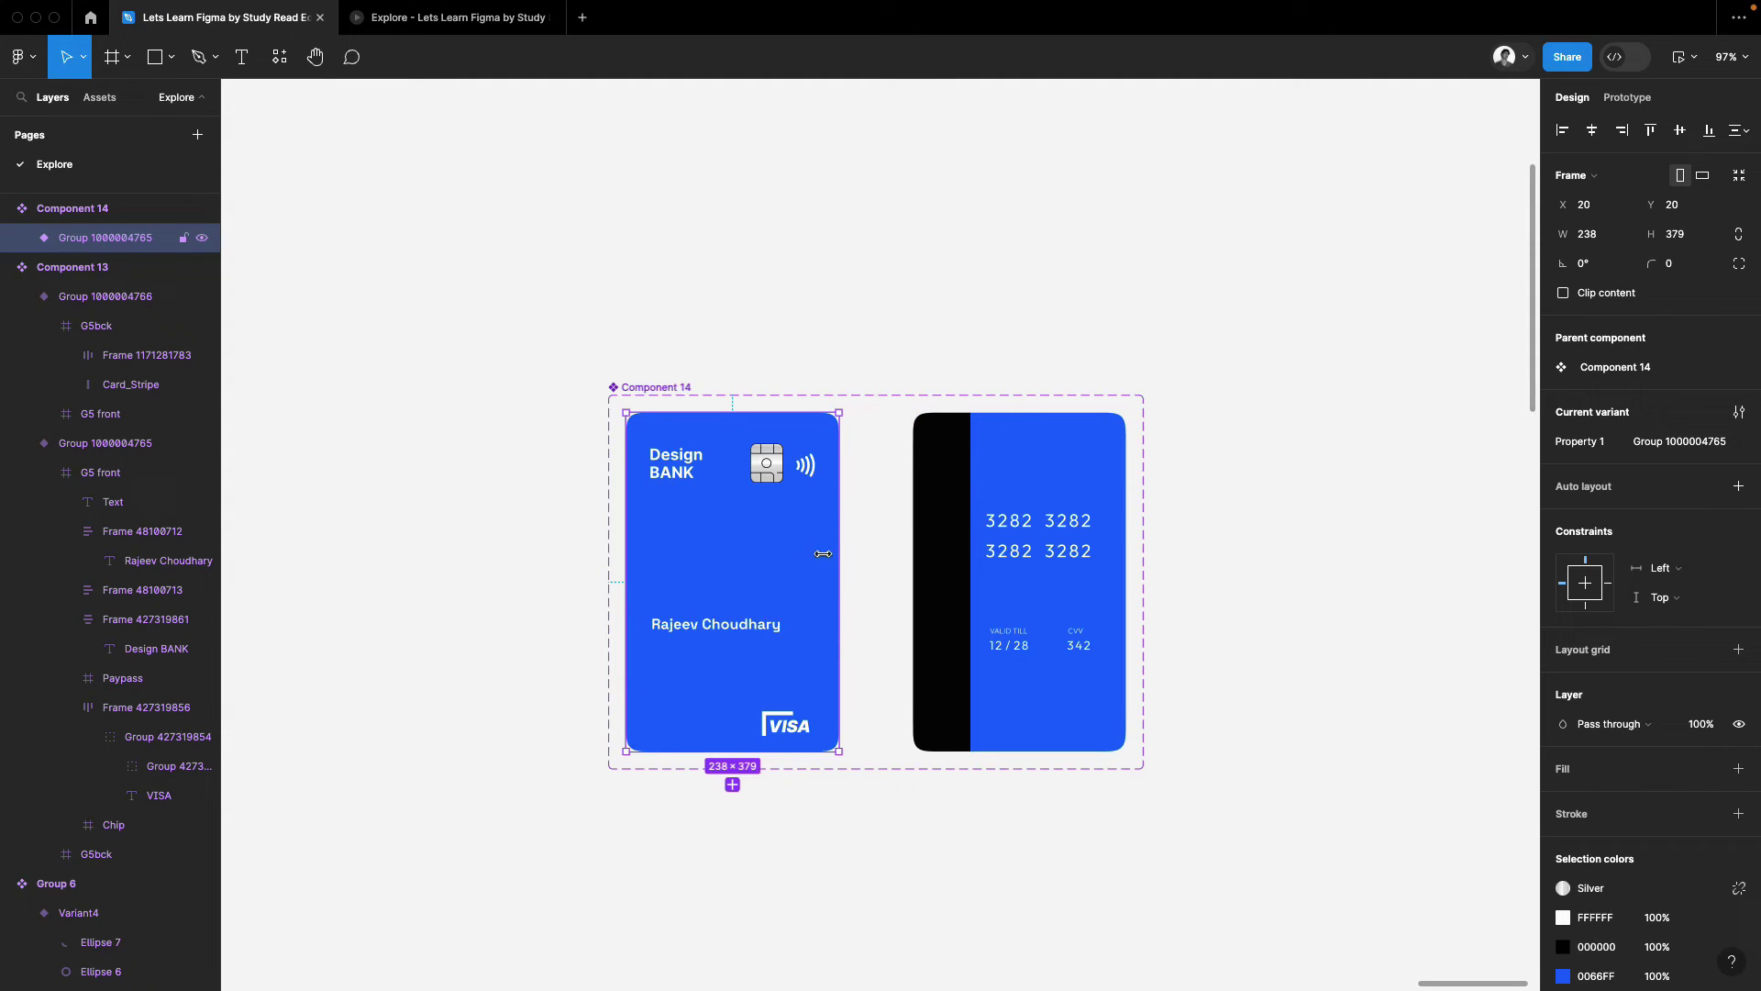
- Add On click, Change to, Smart animate links from front to back and back to front
left_click(1629, 97)
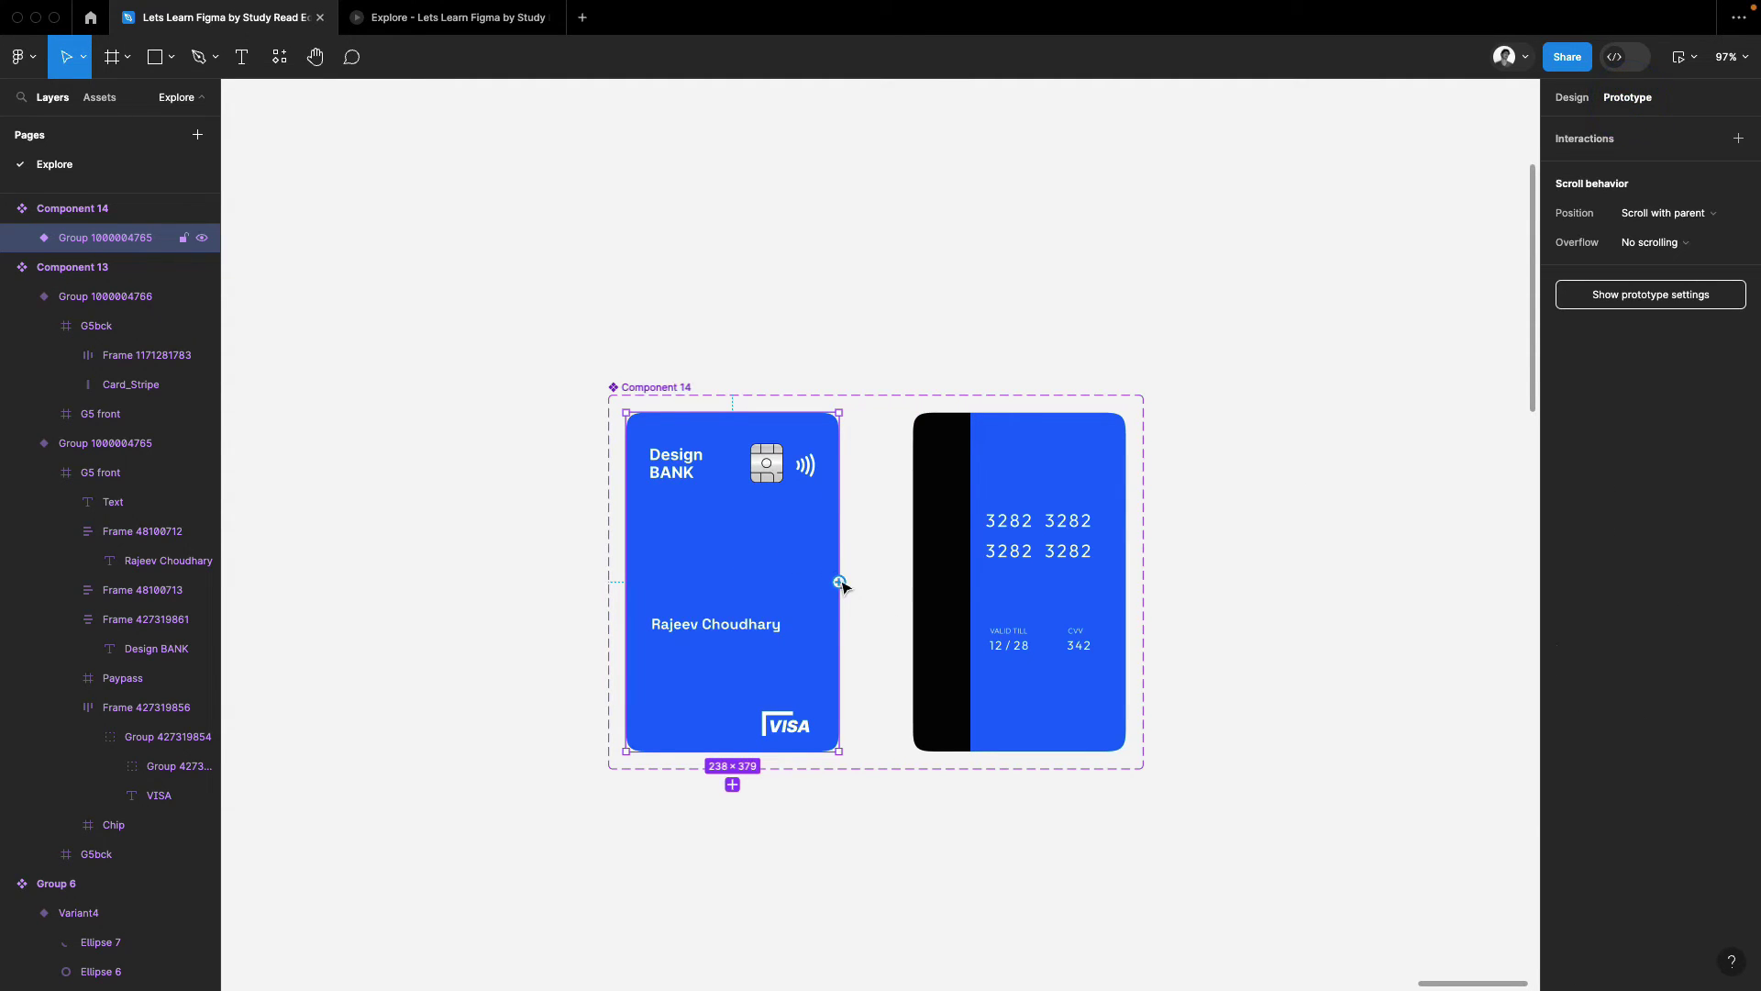
left_click_drag(842, 583, 964, 578)
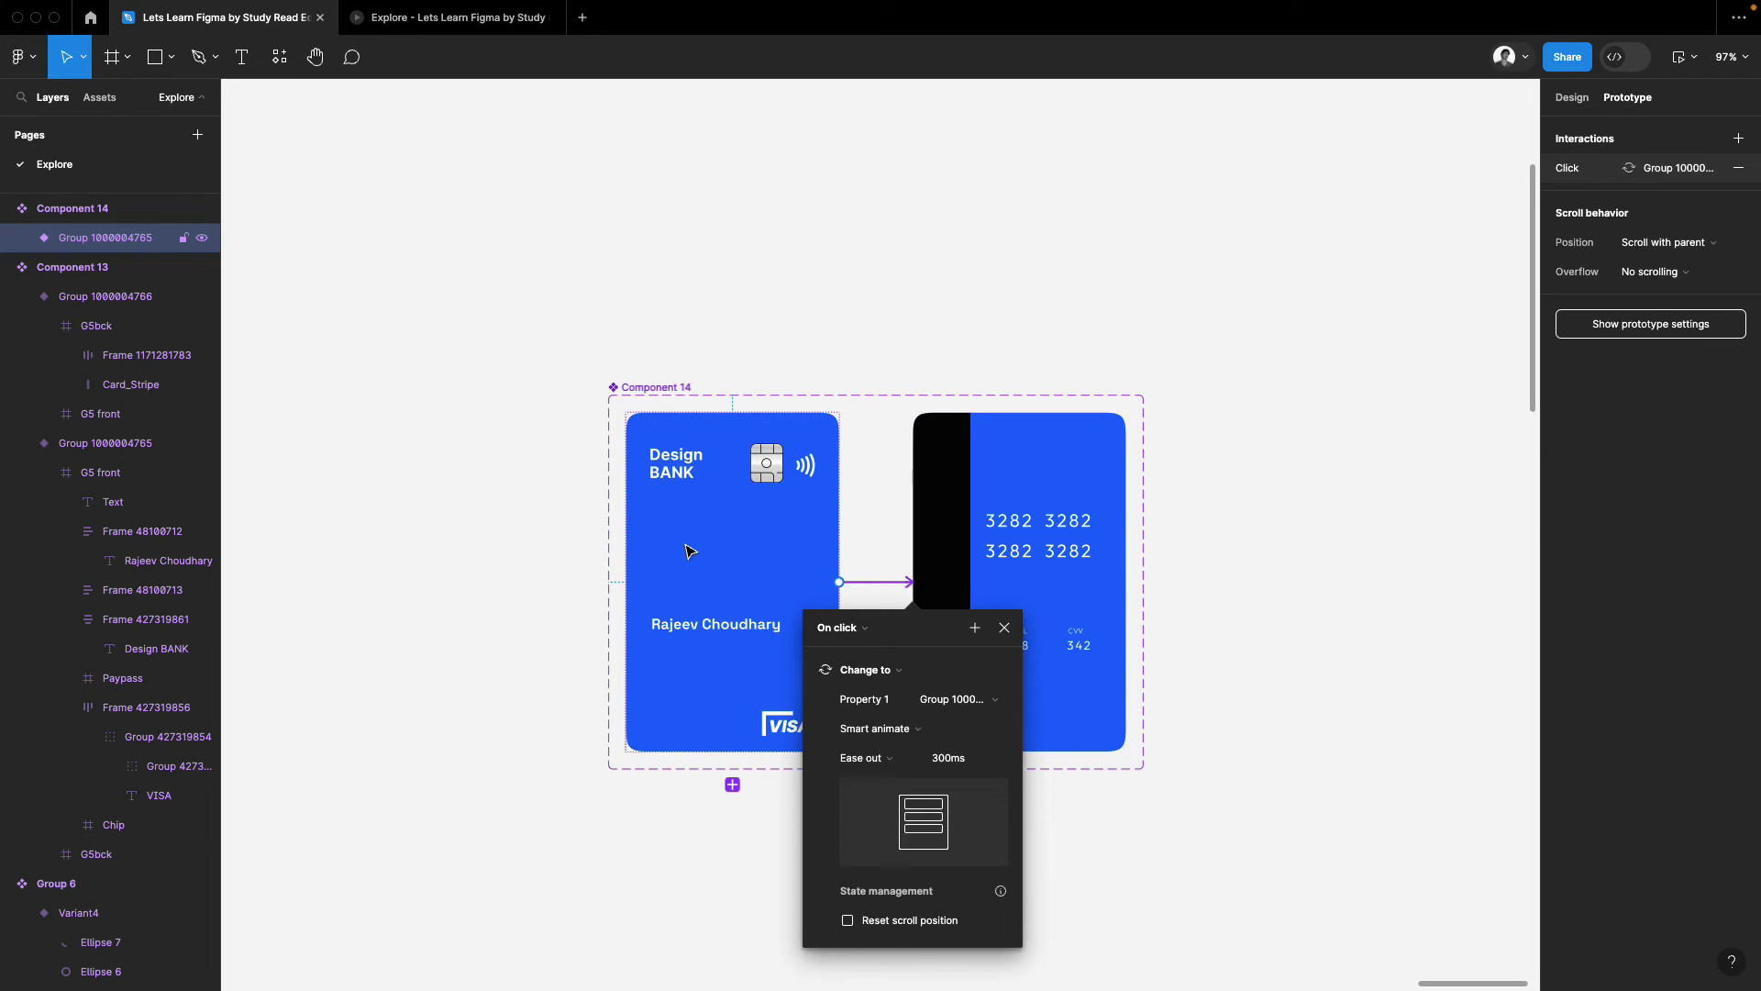
scroll(922, 582, "up", 2)
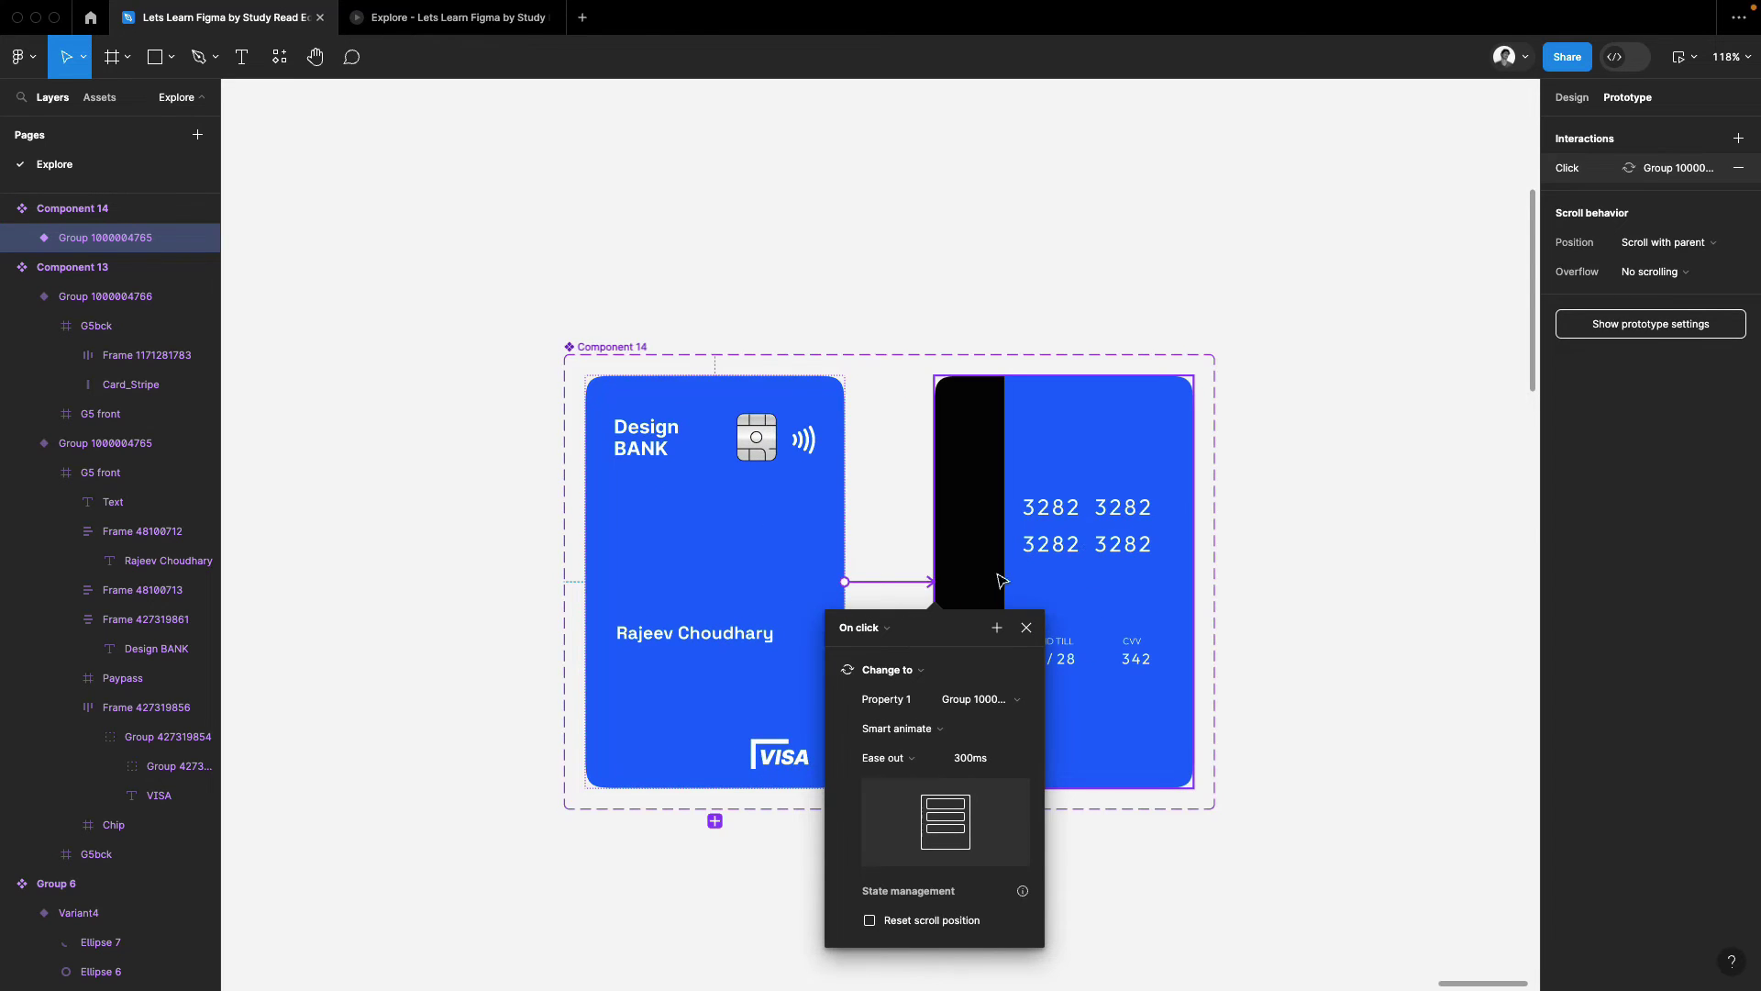
left_click(1033, 468)
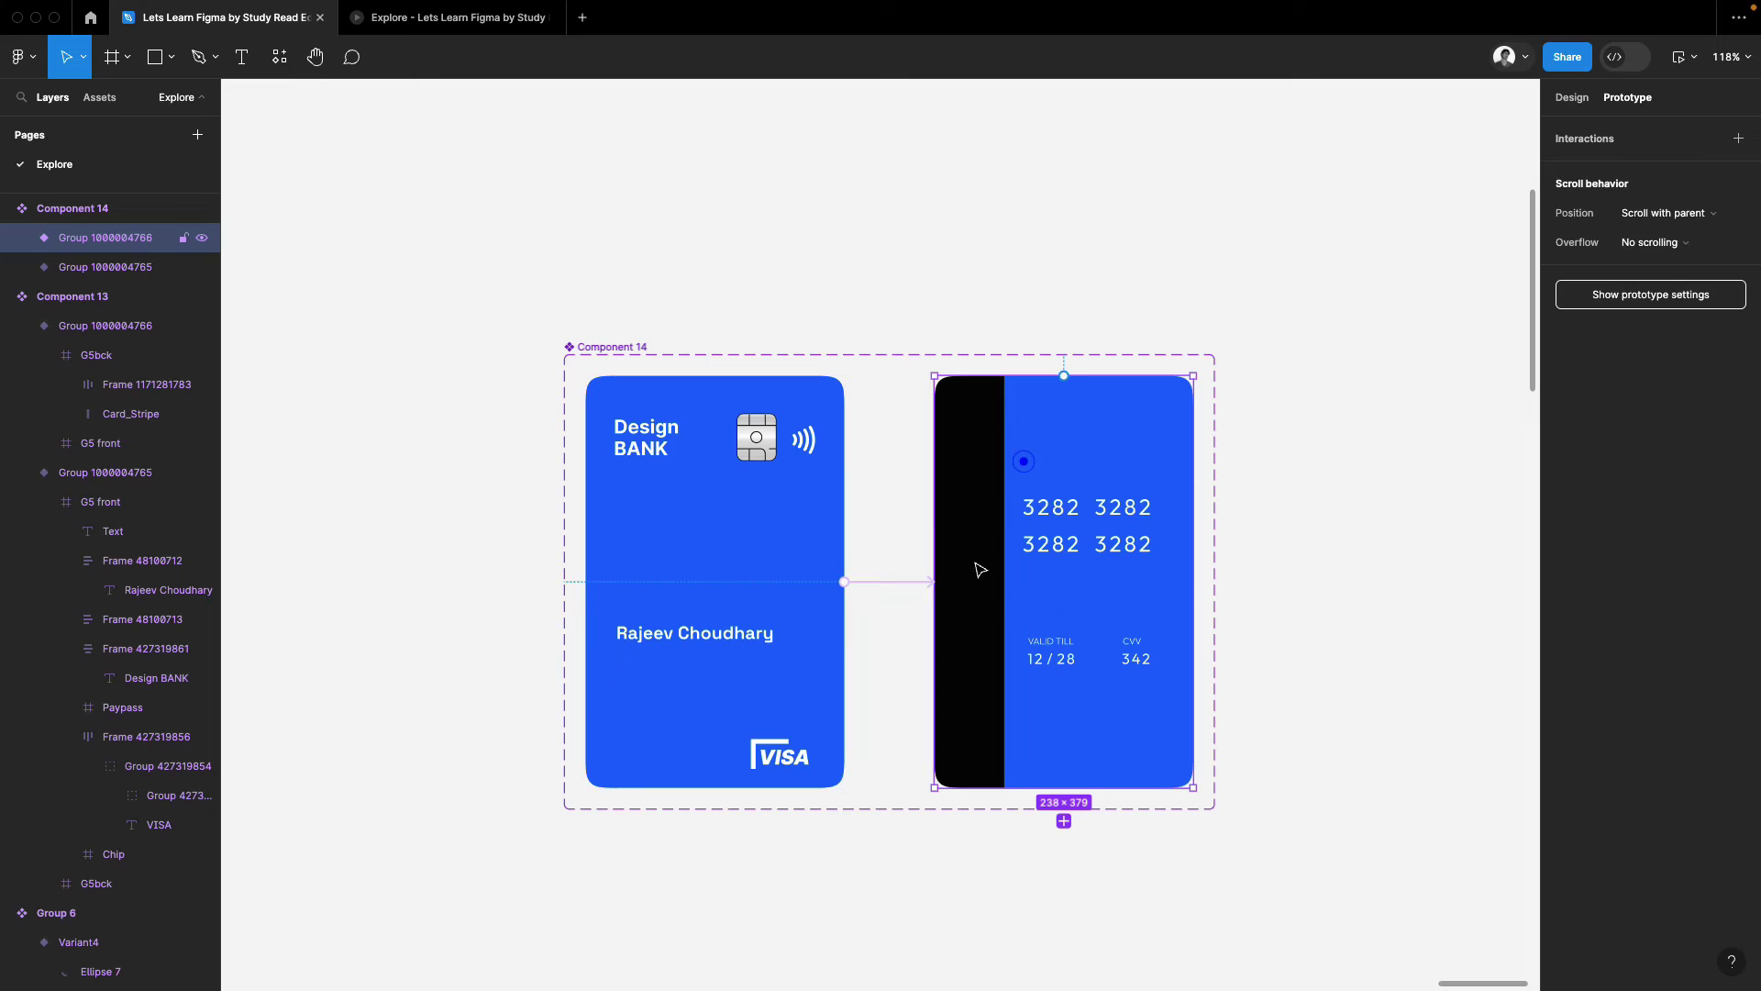
left_click_drag(1065, 379, 881, 592)
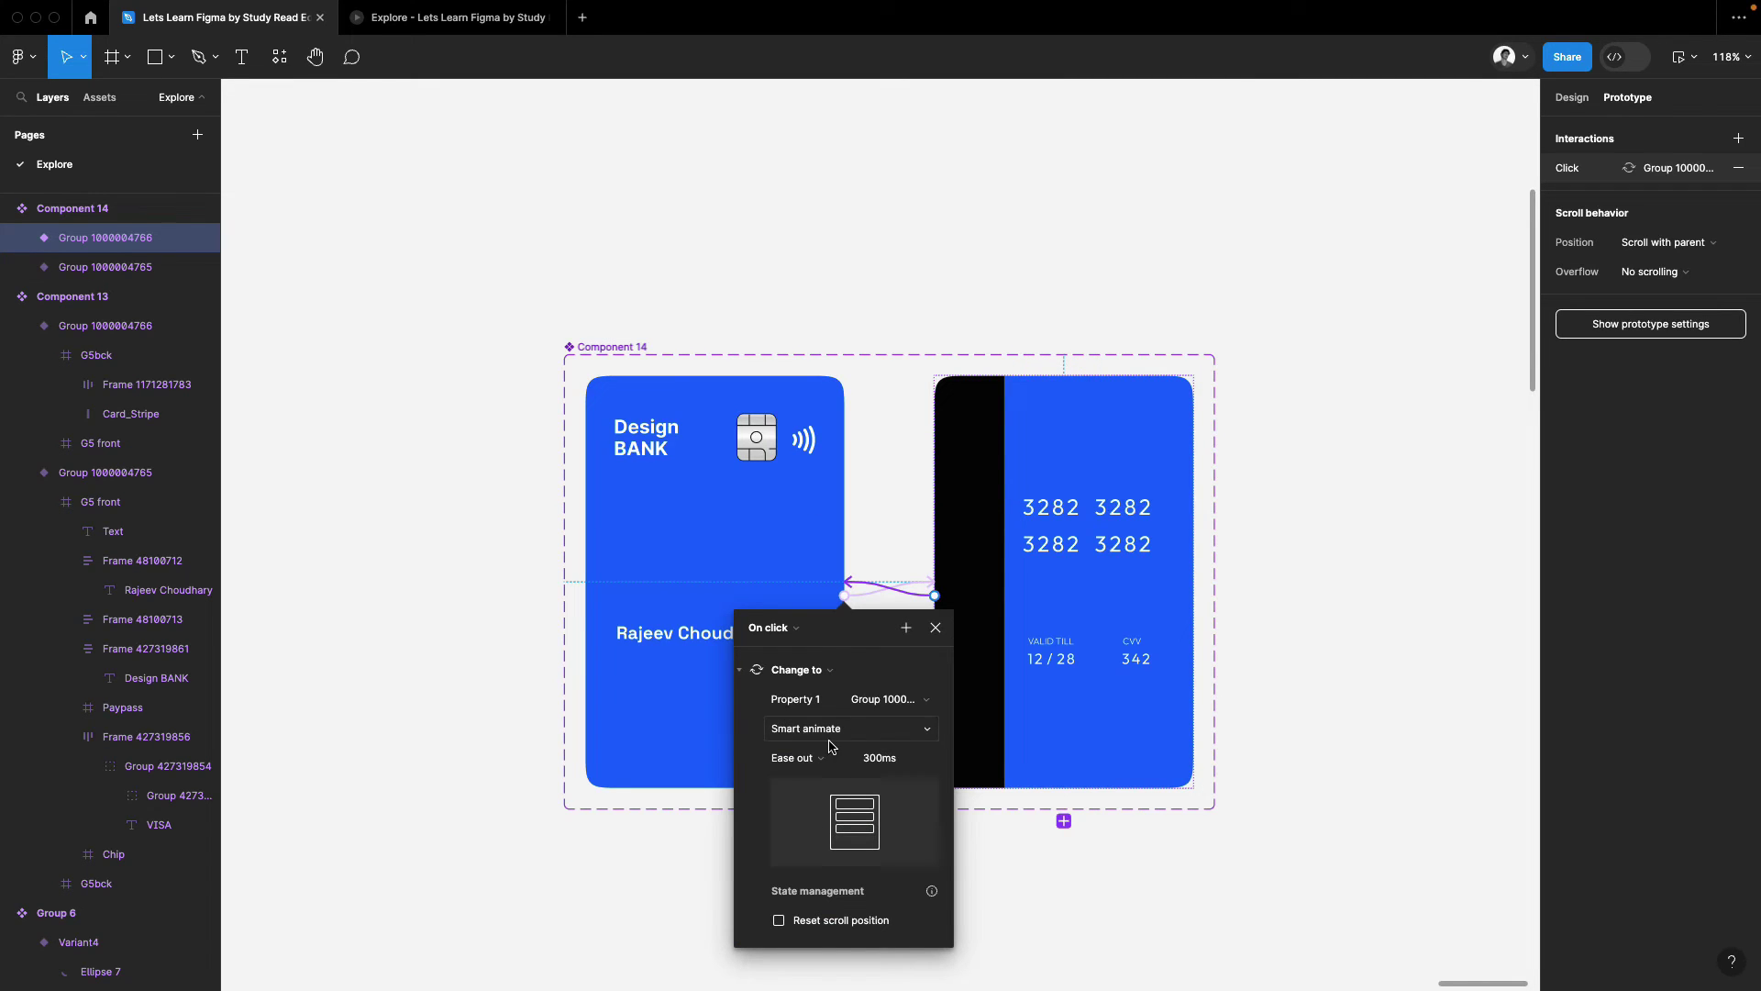
left_click(934, 231)
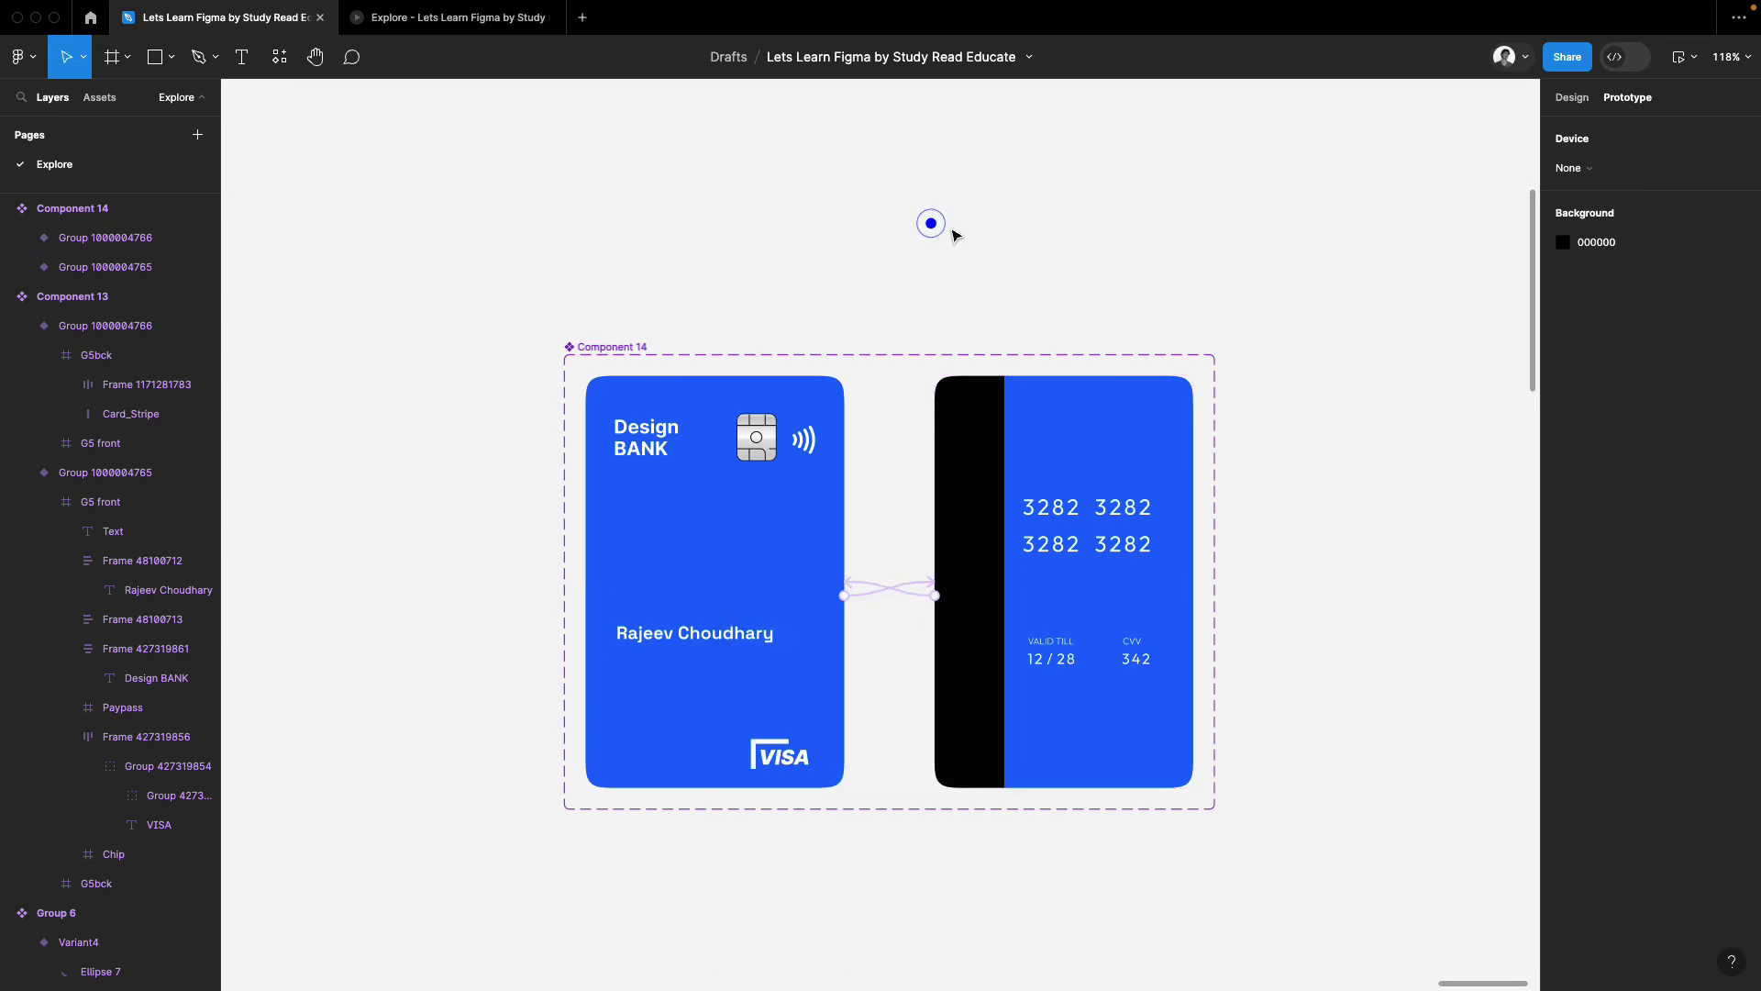
scroll(934, 231, "down", 5)
scroll(1058, 622, "left", 3)
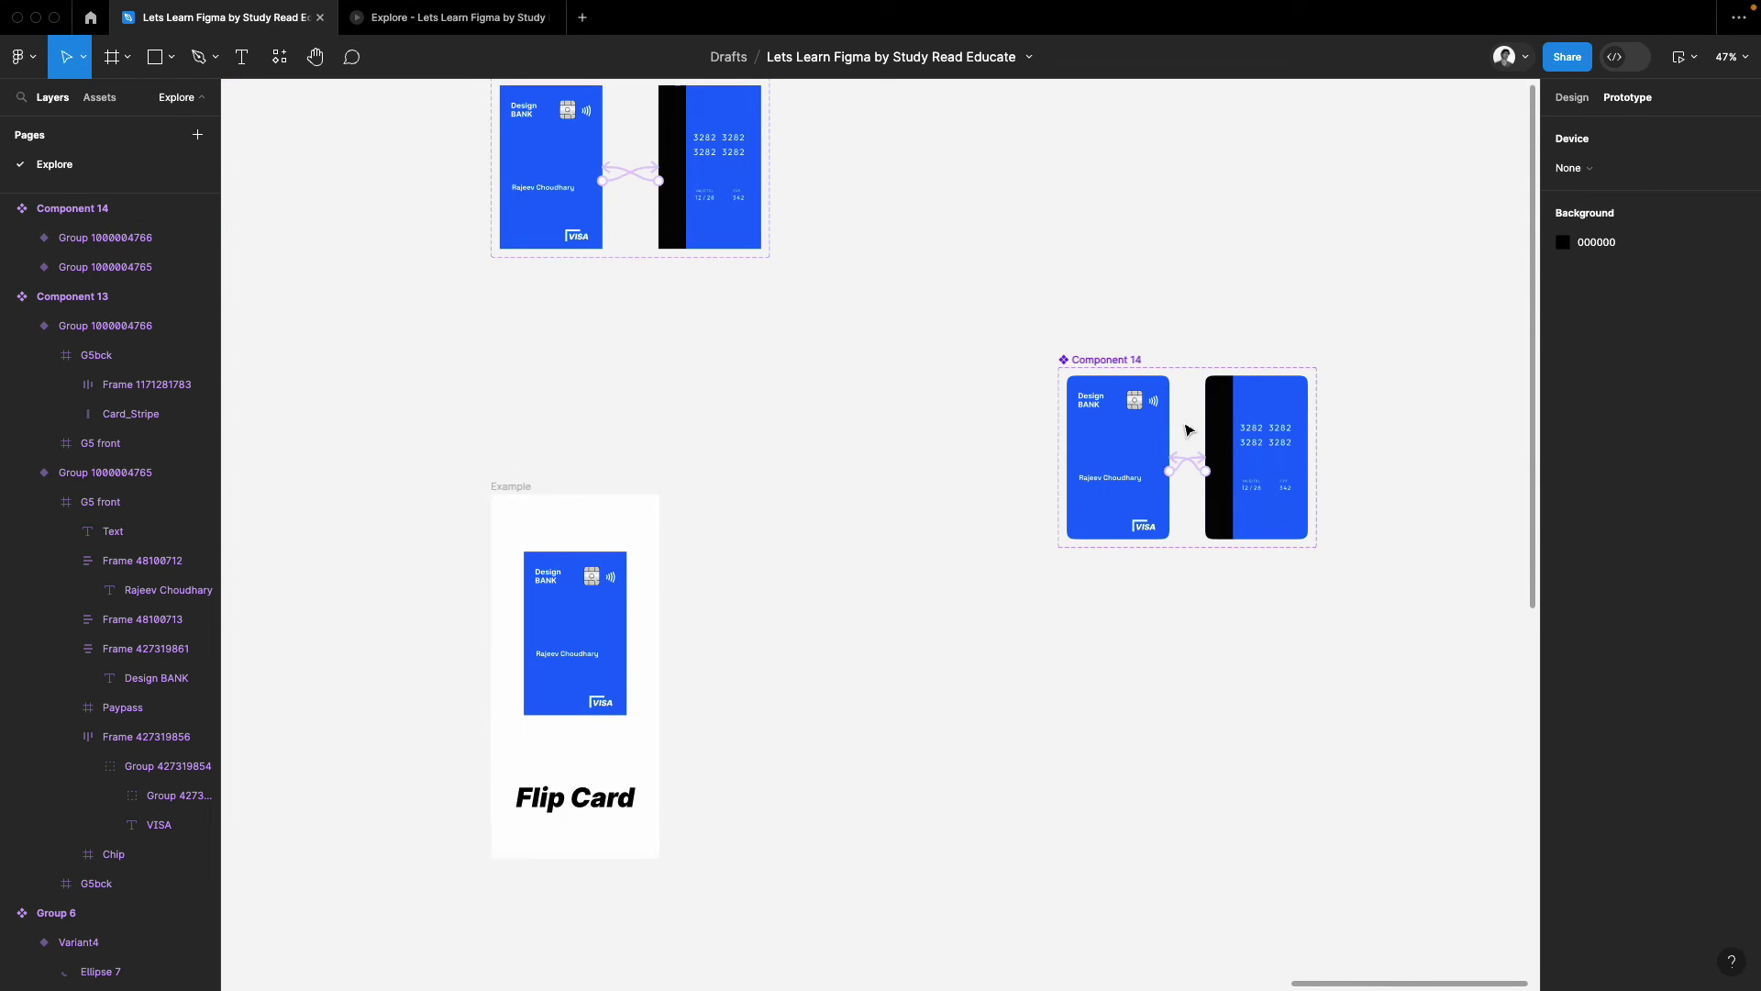
- Shift Component 14's 0066FF selection colour to red with the hue slider
left_click_drag(1016, 304, 1321, 564)
left_click(1571, 96)
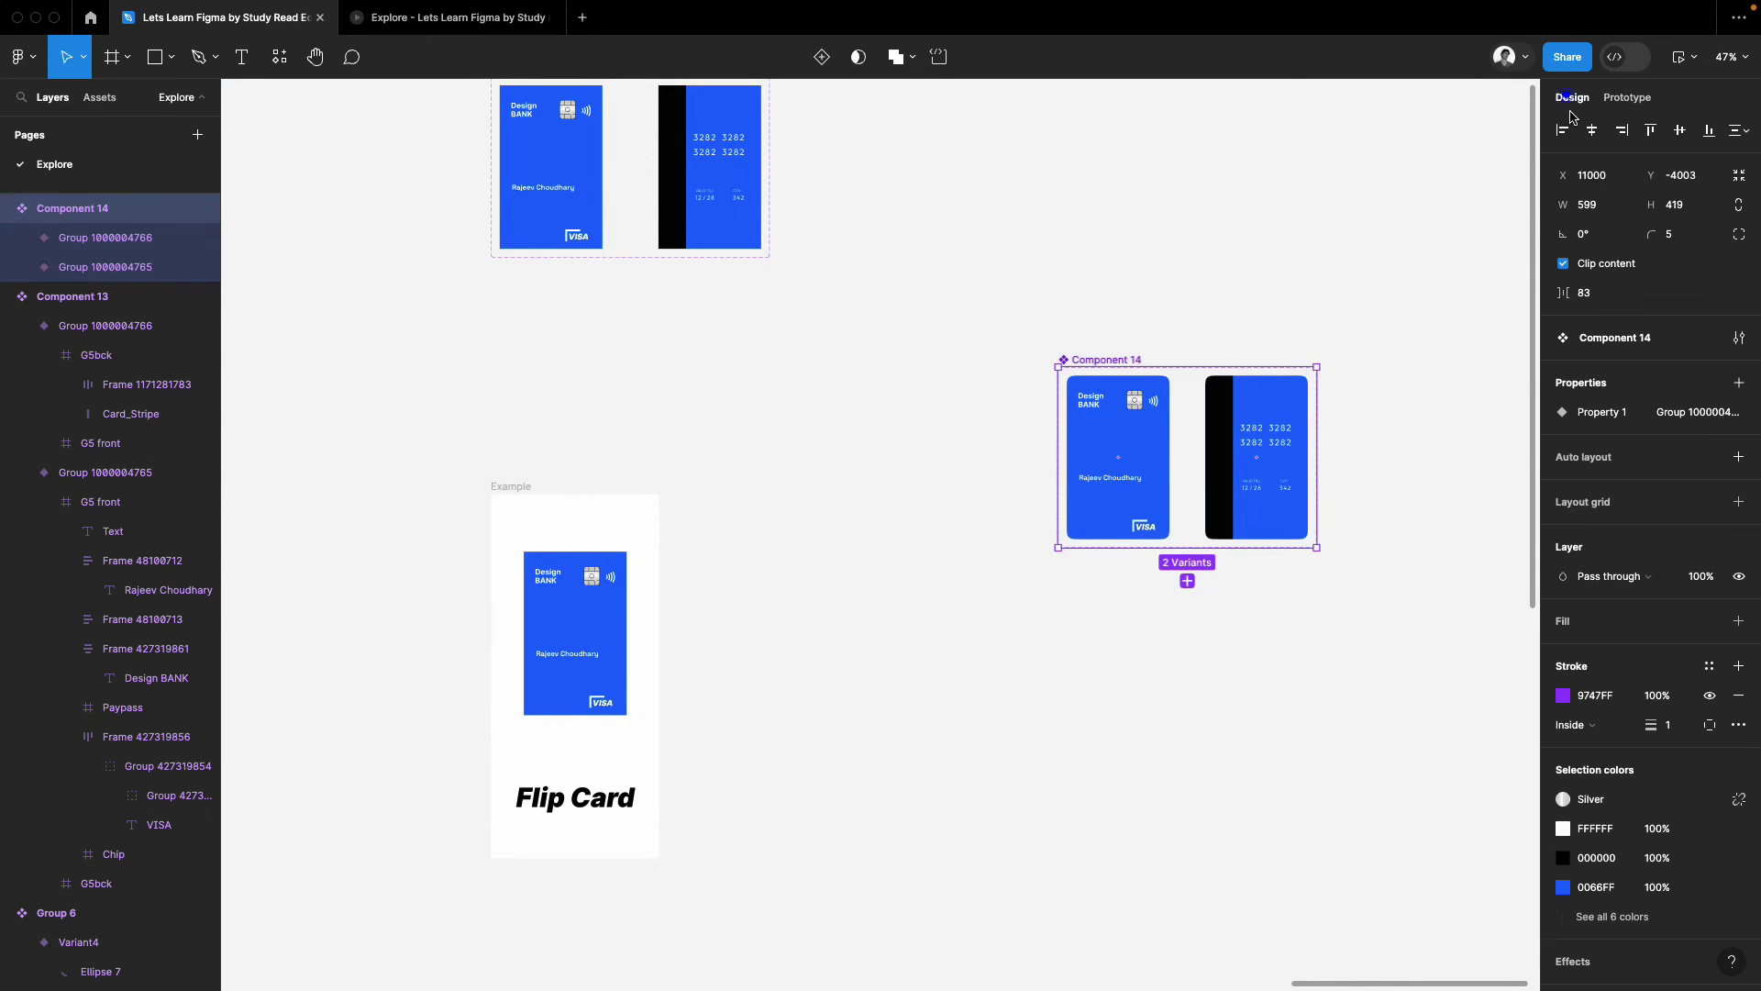
scroll(729, 275, "up", 3)
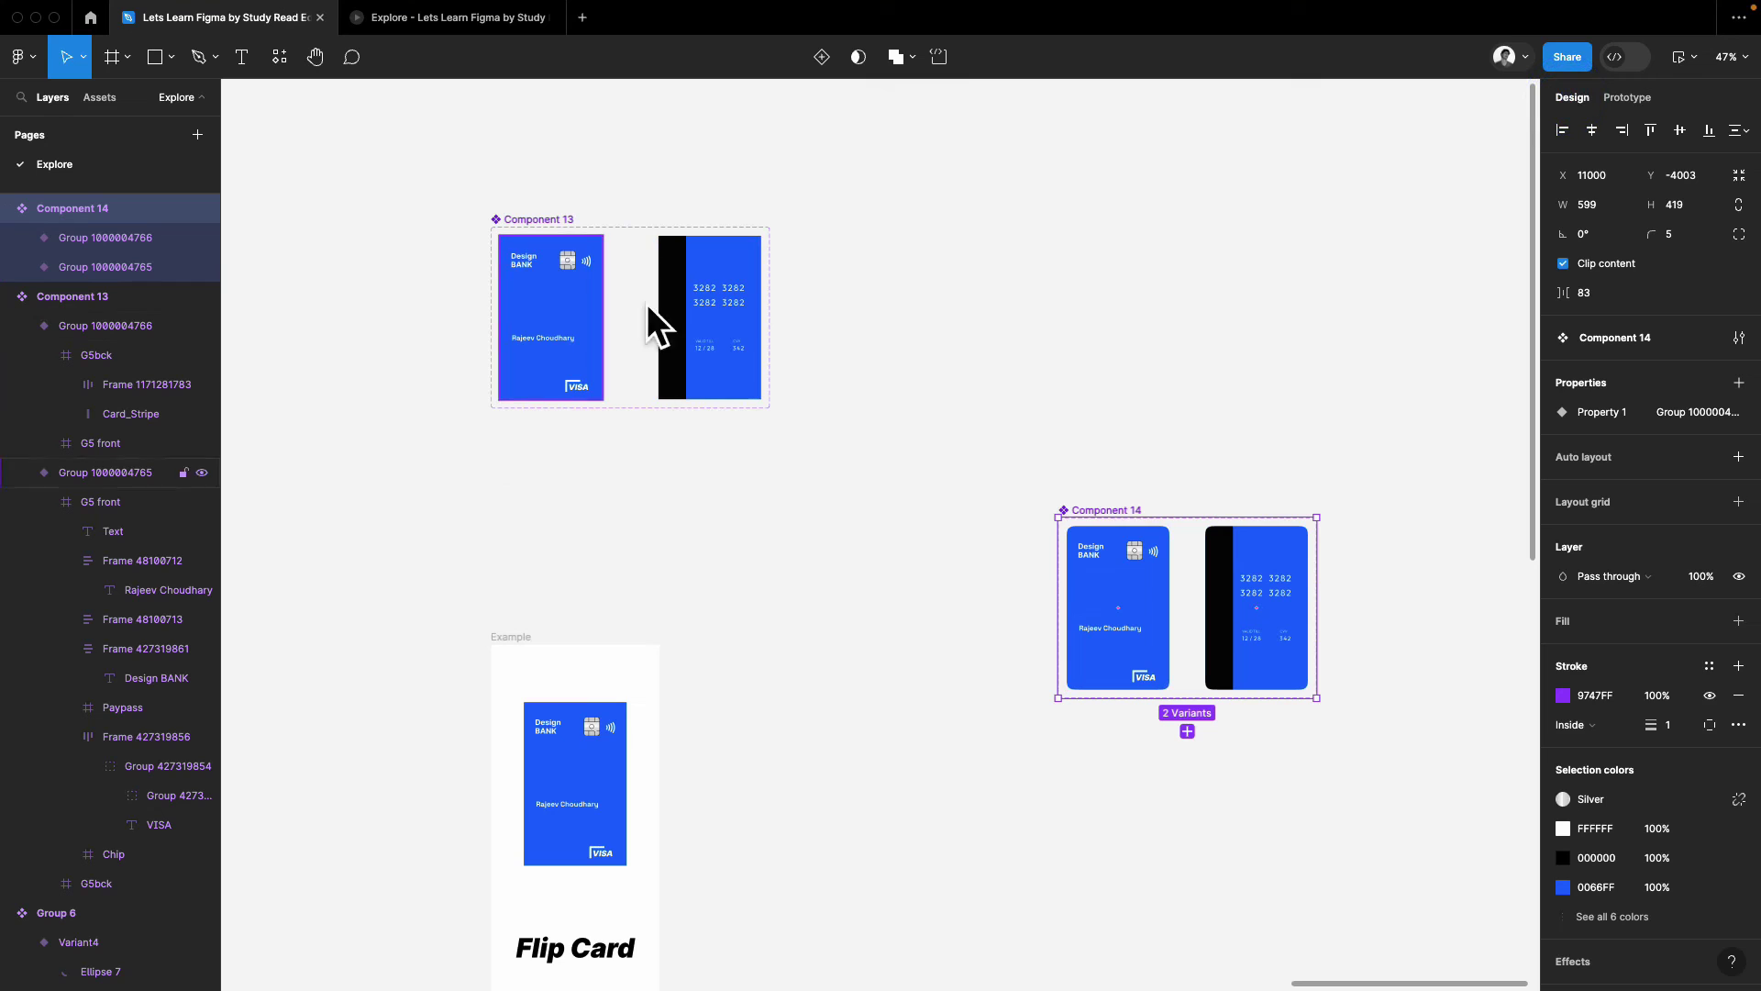
left_click(1562, 888)
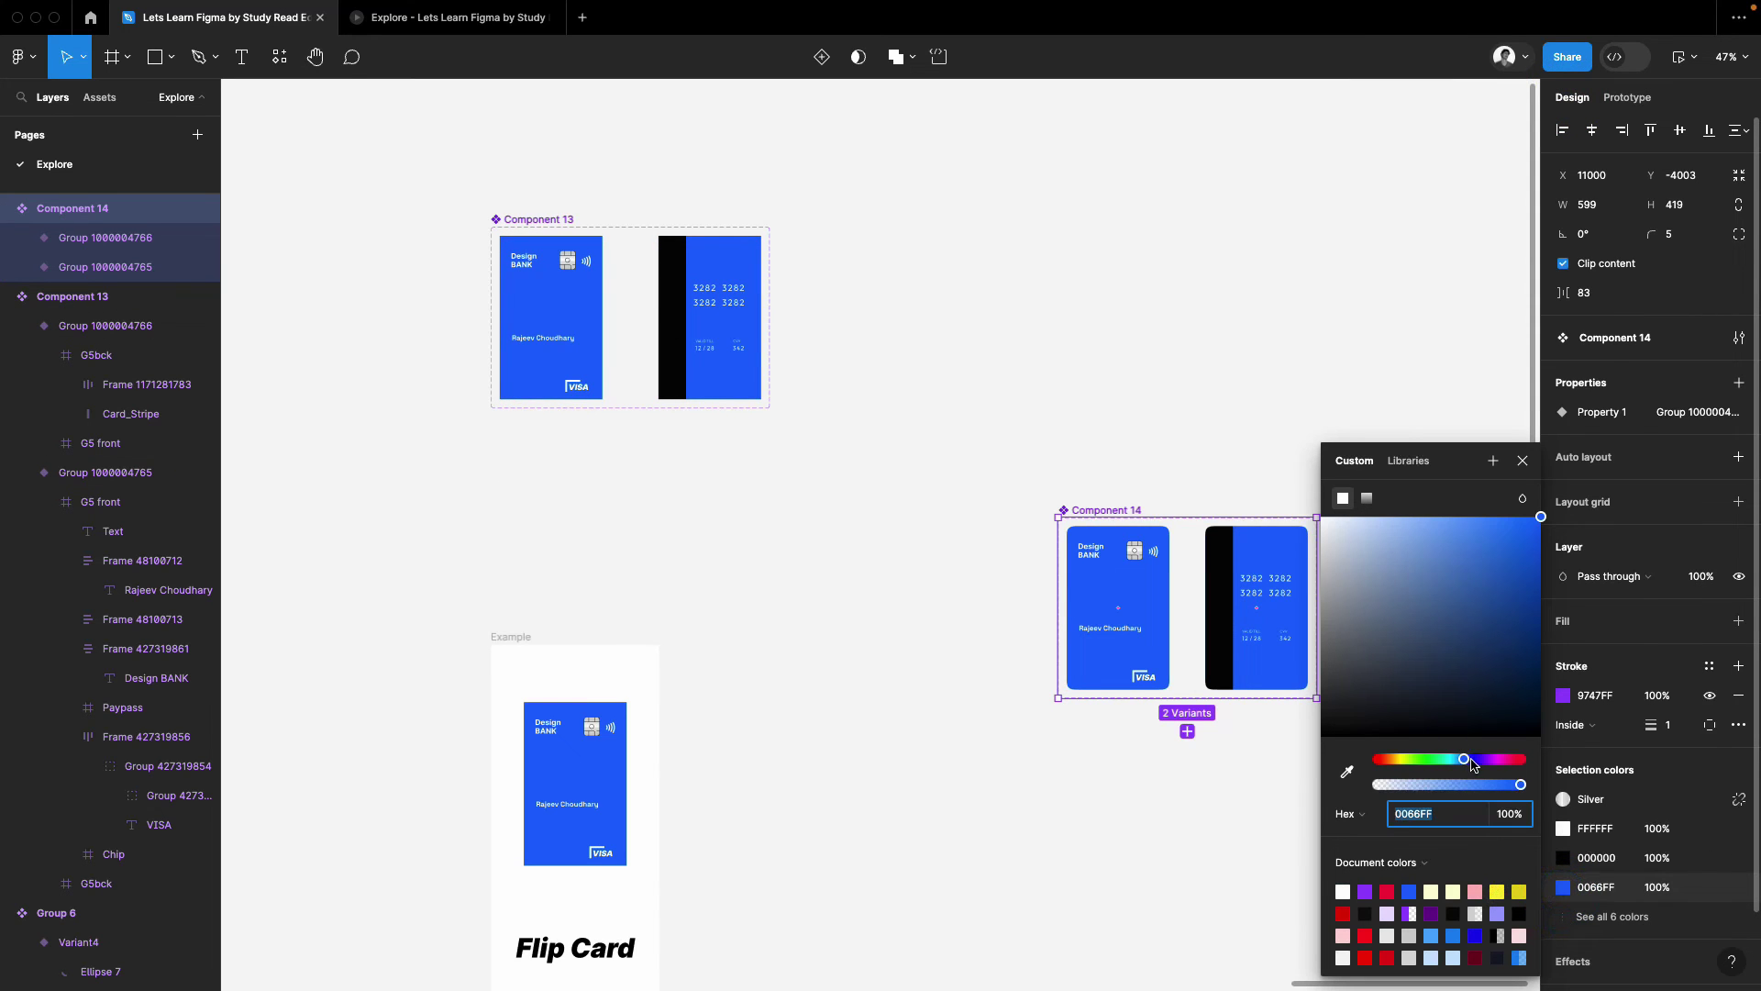
left_click_drag(1467, 759, 1504, 760)
left_click(1046, 780)
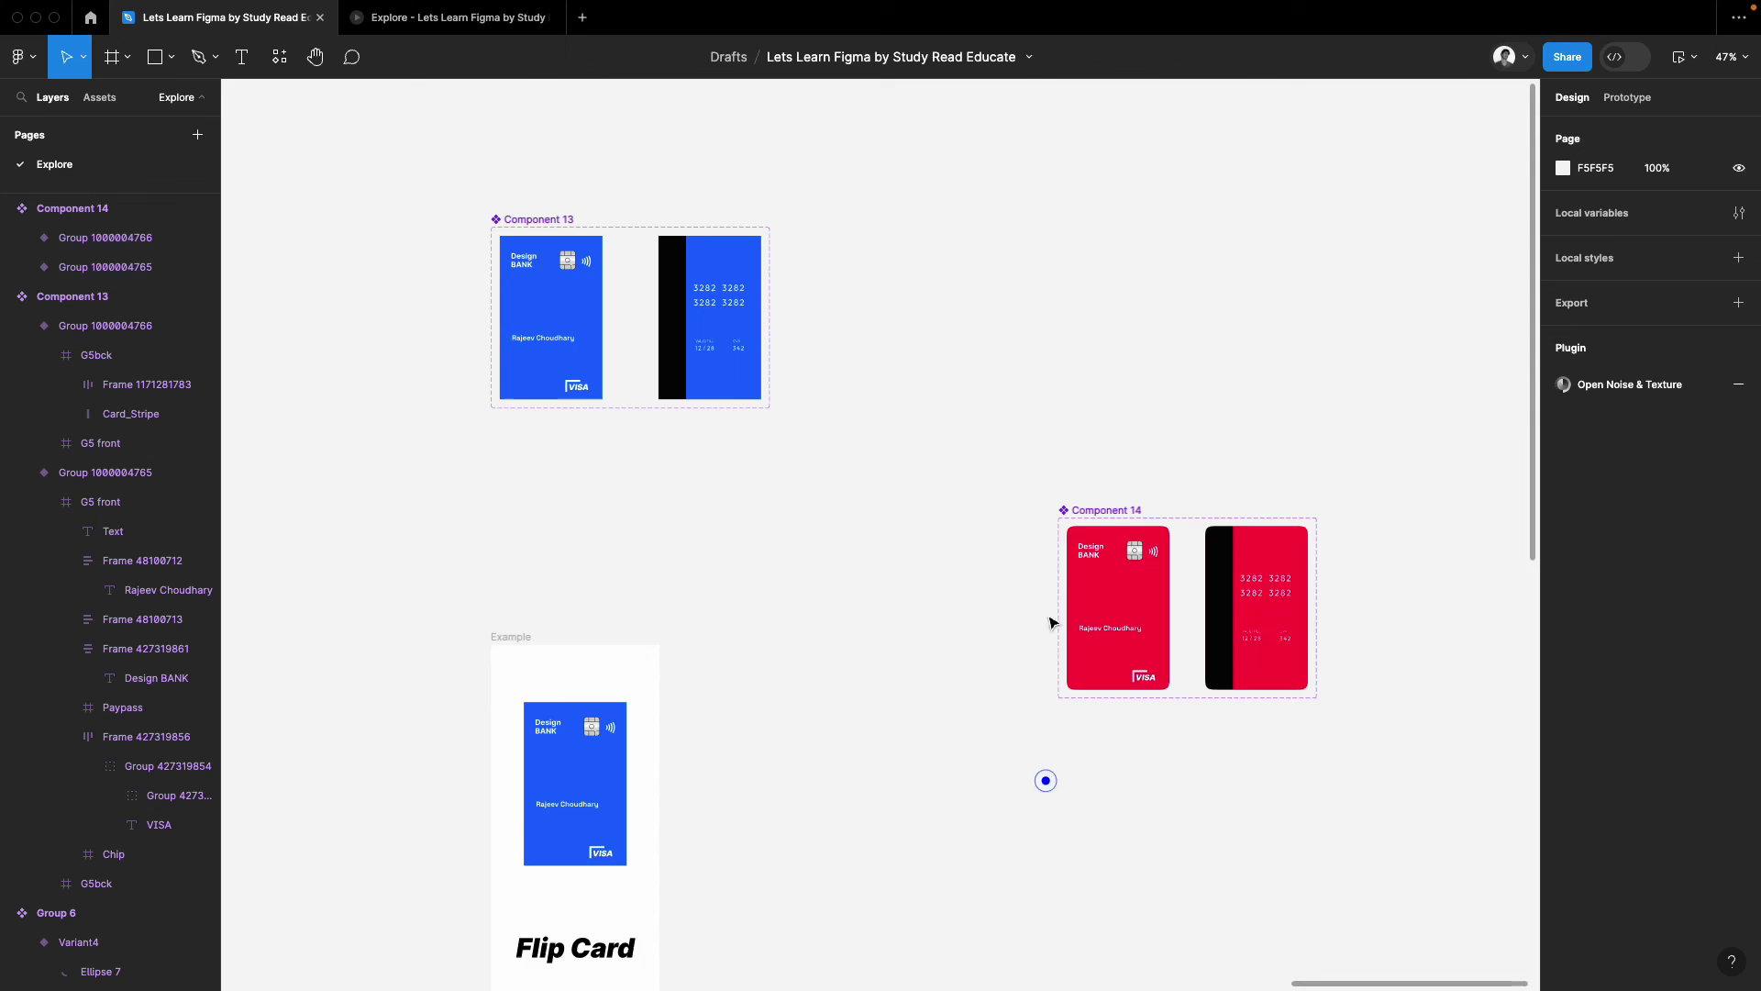
scroll(1045, 779, "down", 3)
- Replace the blue card in the Flip Card frame with a centered red Component 14 instance
left_click(98, 97)
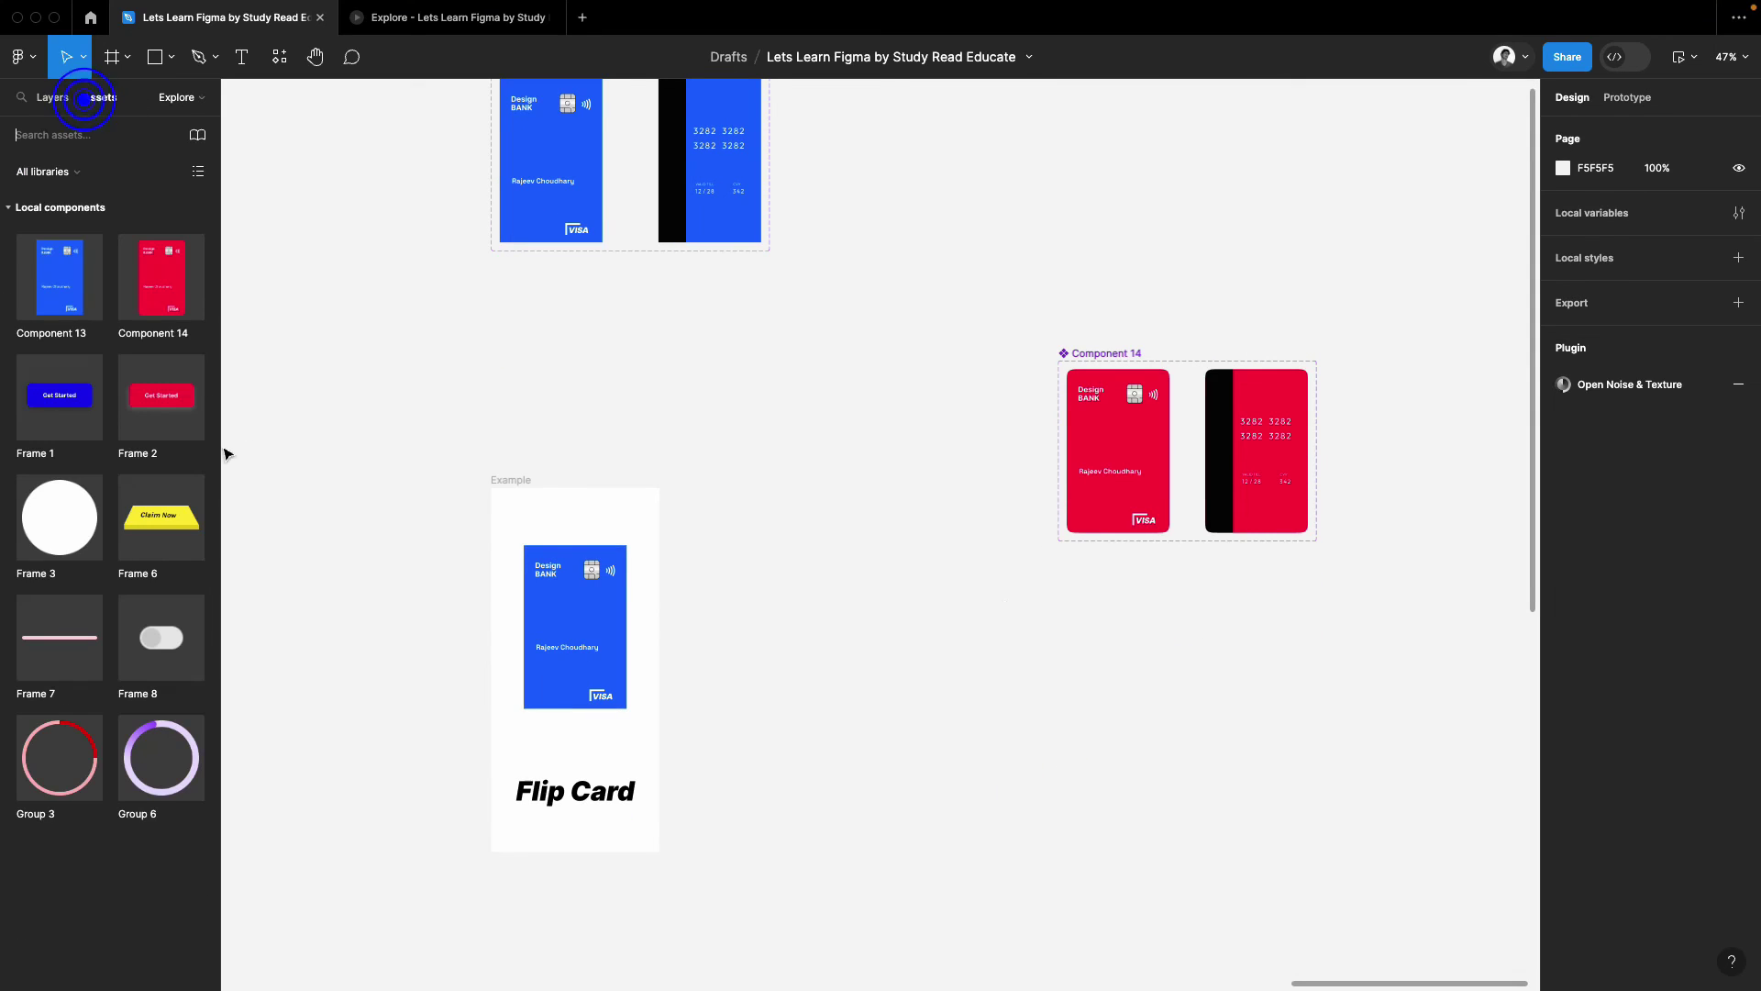
left_click_drag(163, 285, 782, 603)
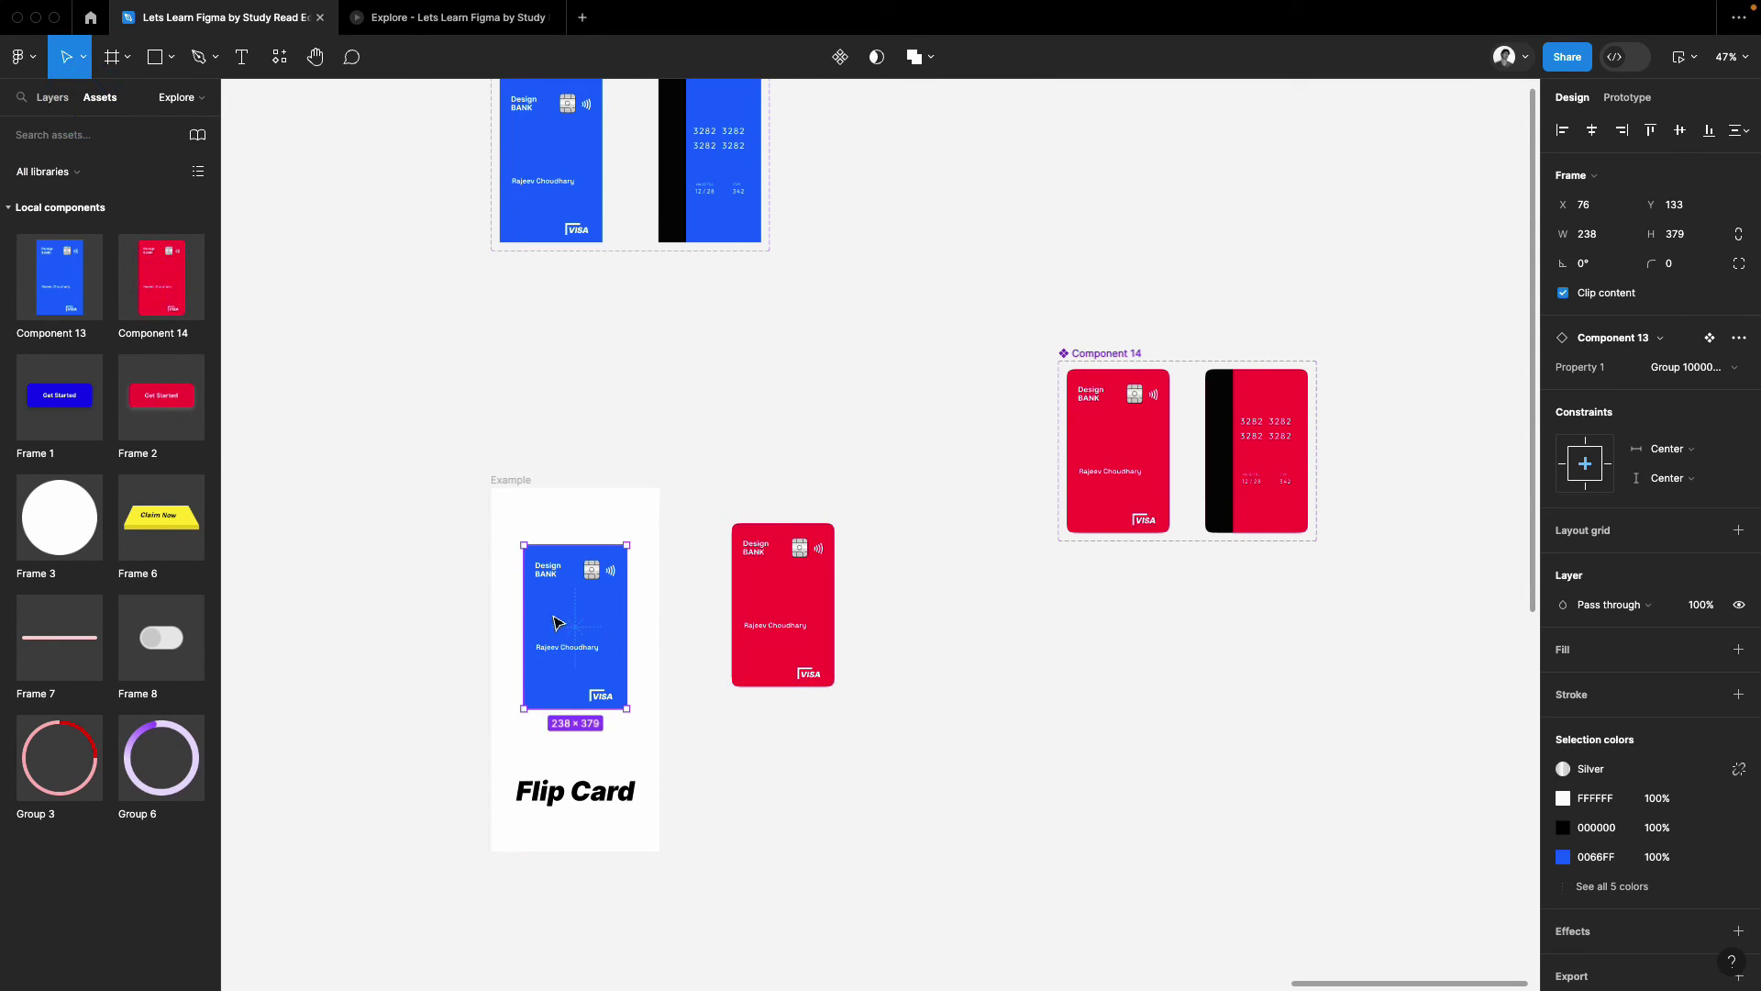
left_click_drag(574, 627, 351, 544)
left_click_drag(812, 598, 576, 628)
key("alt+h")
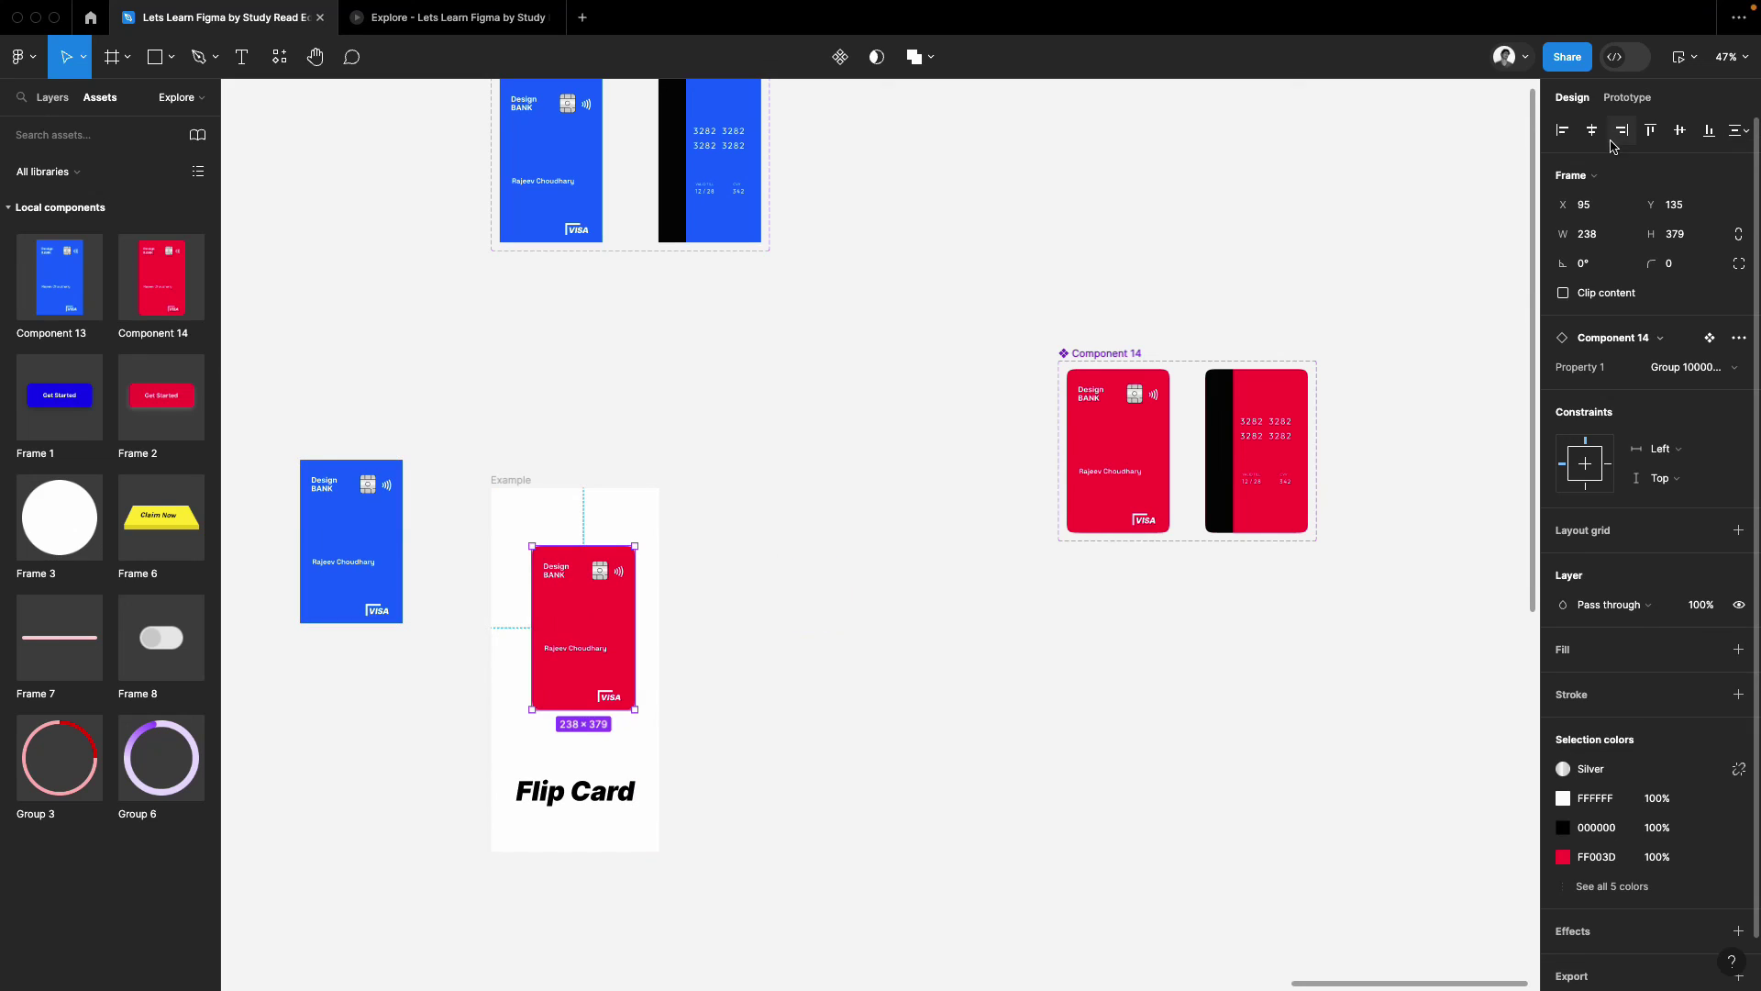
left_click(940, 279)
- Preview the Flip Card frame and flip the red card three times
left_click(499, 481)
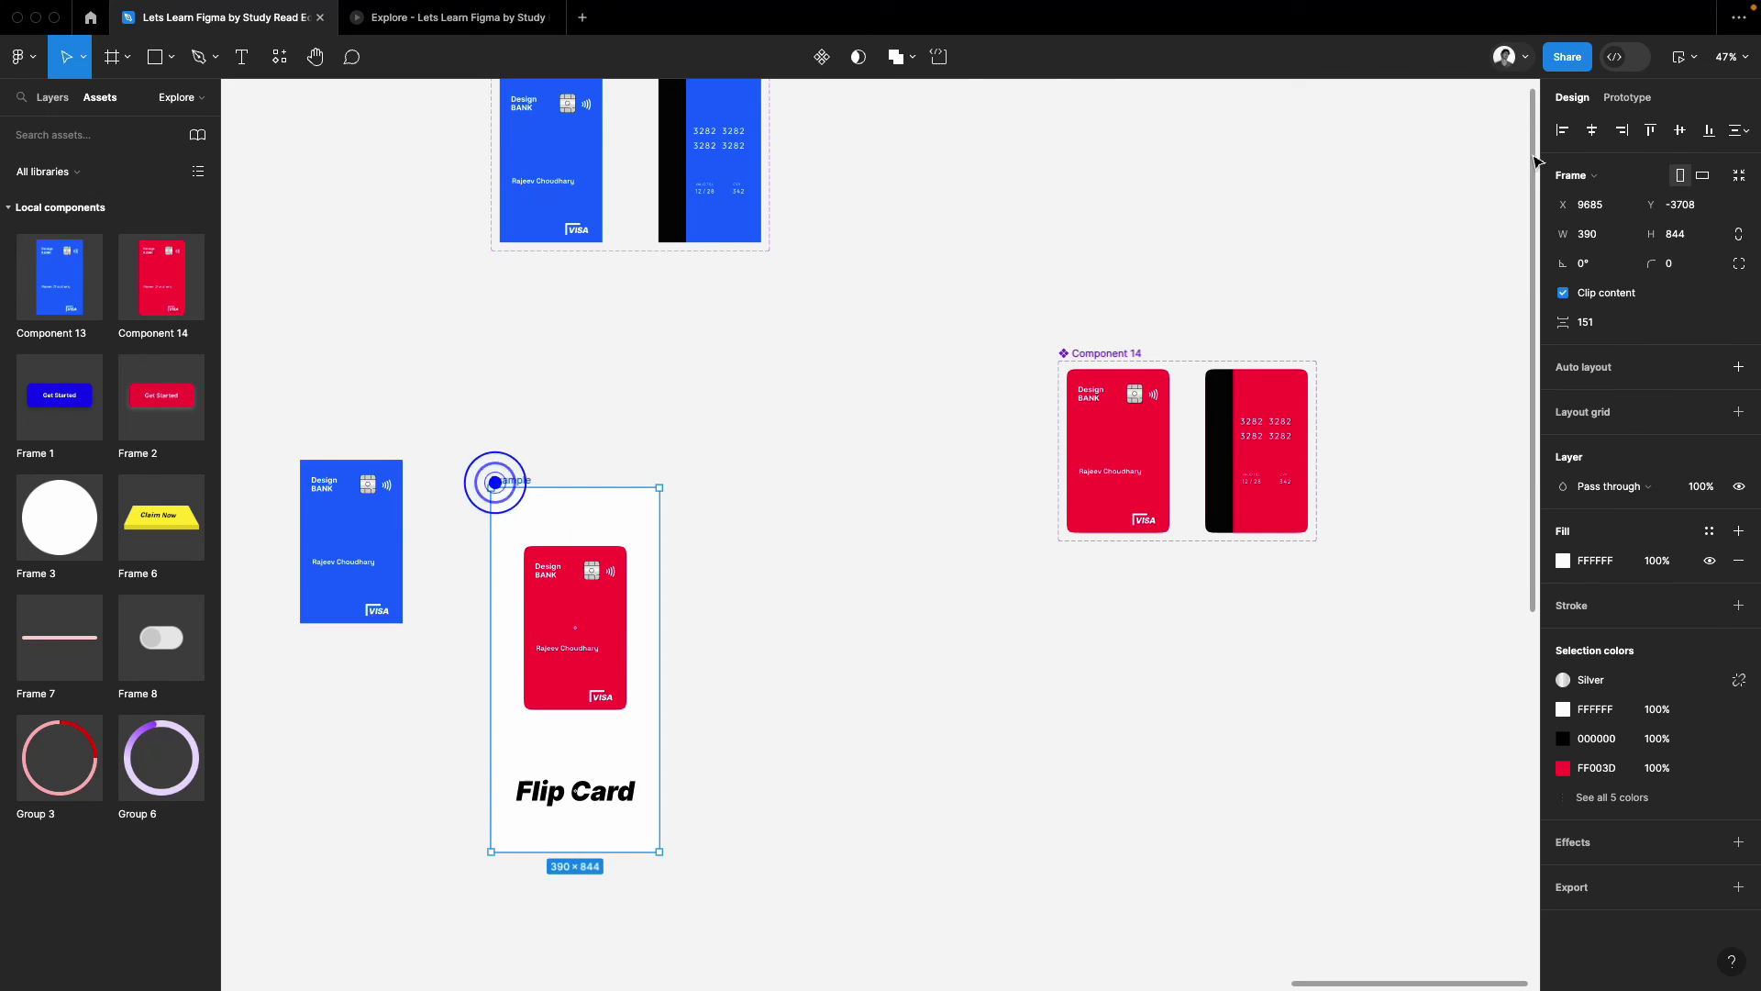
left_click(1679, 56)
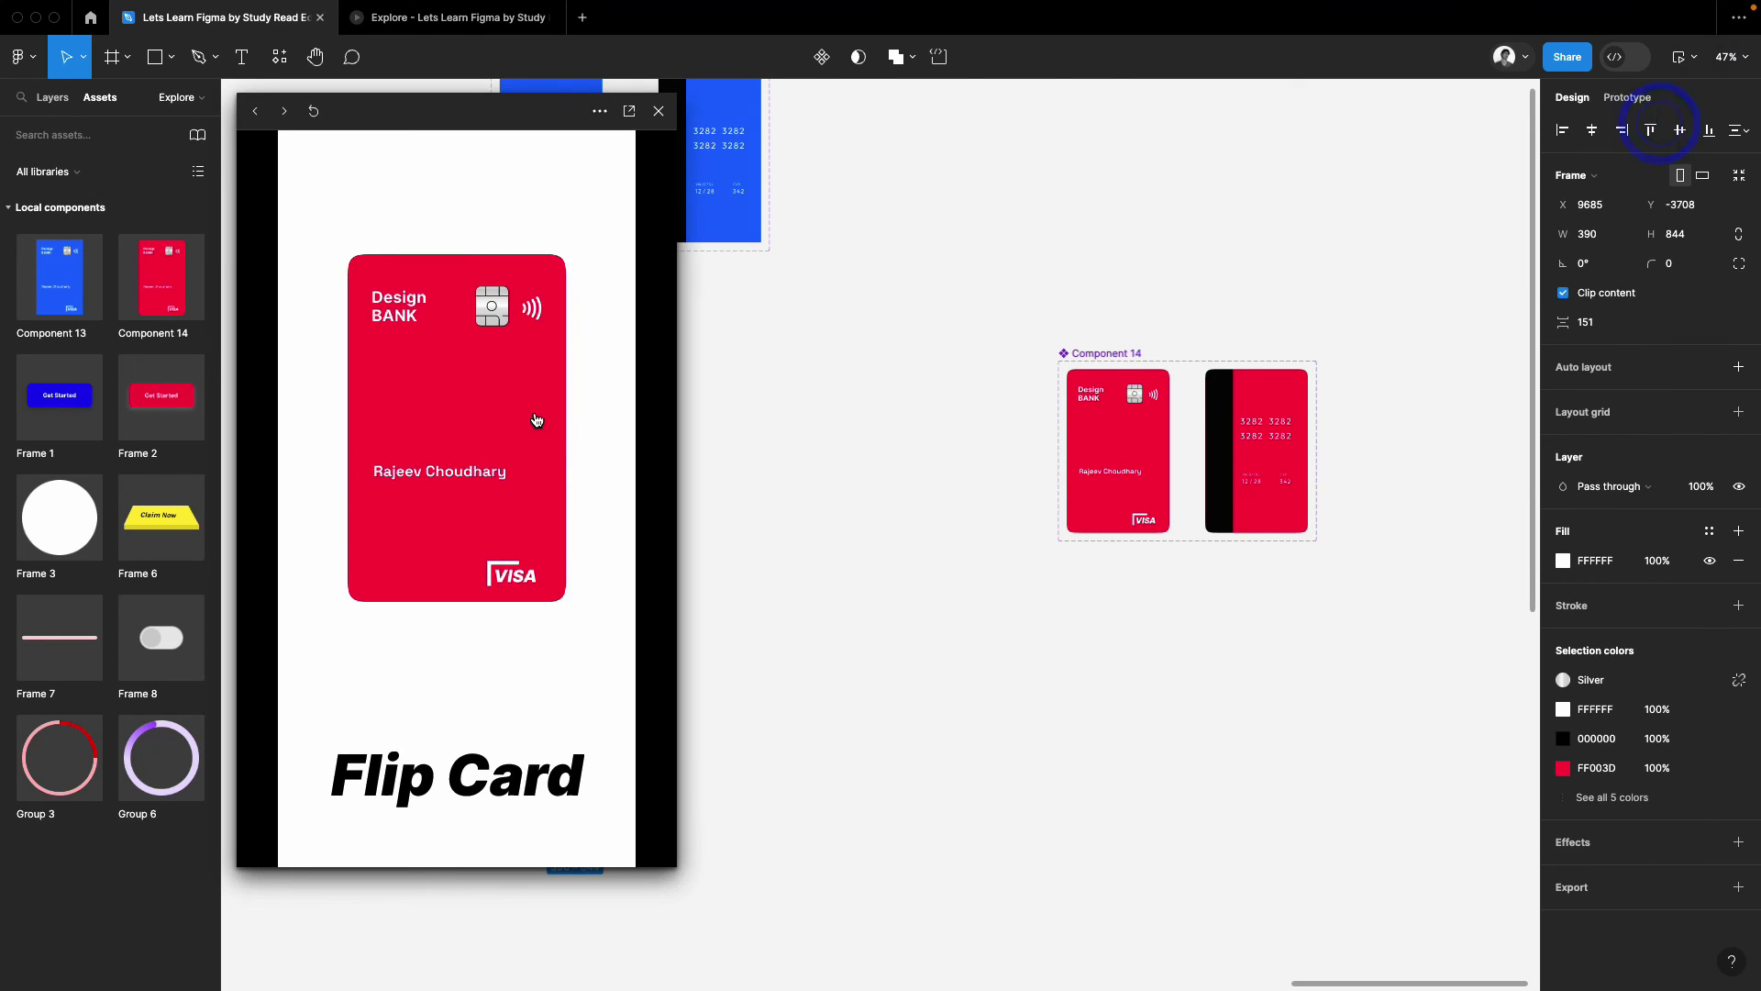
left_click(537, 419)
left_click(483, 434)
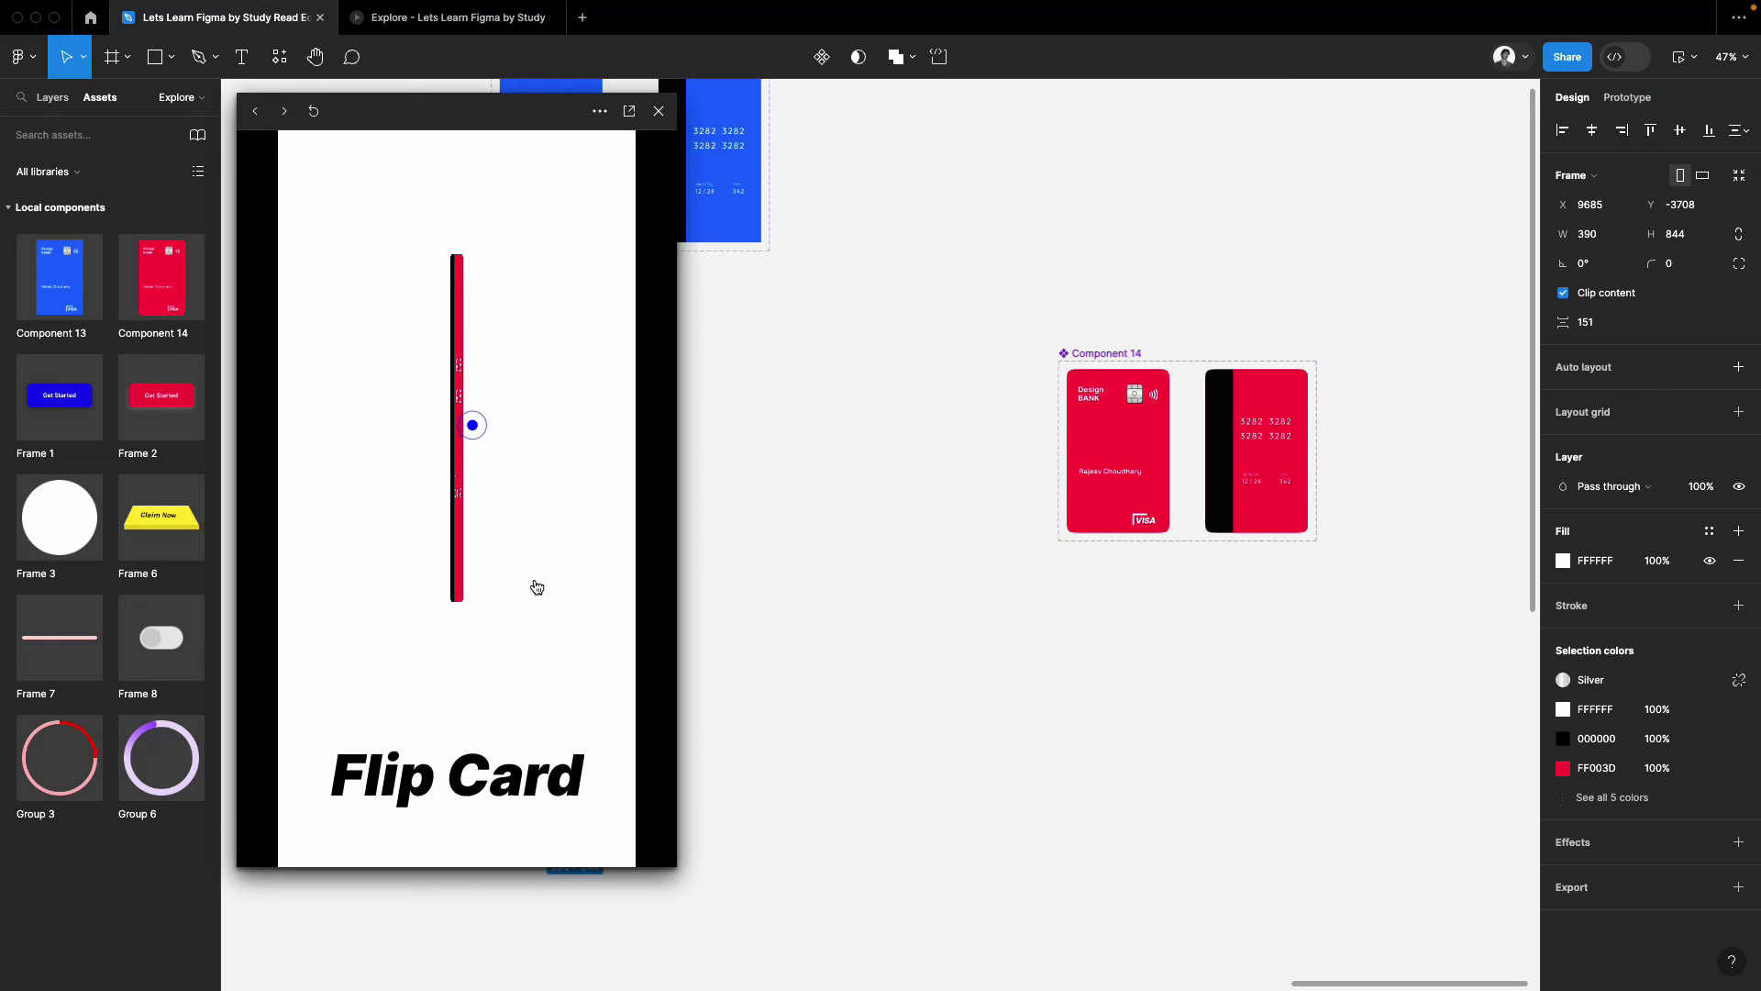
left_click(502, 479)
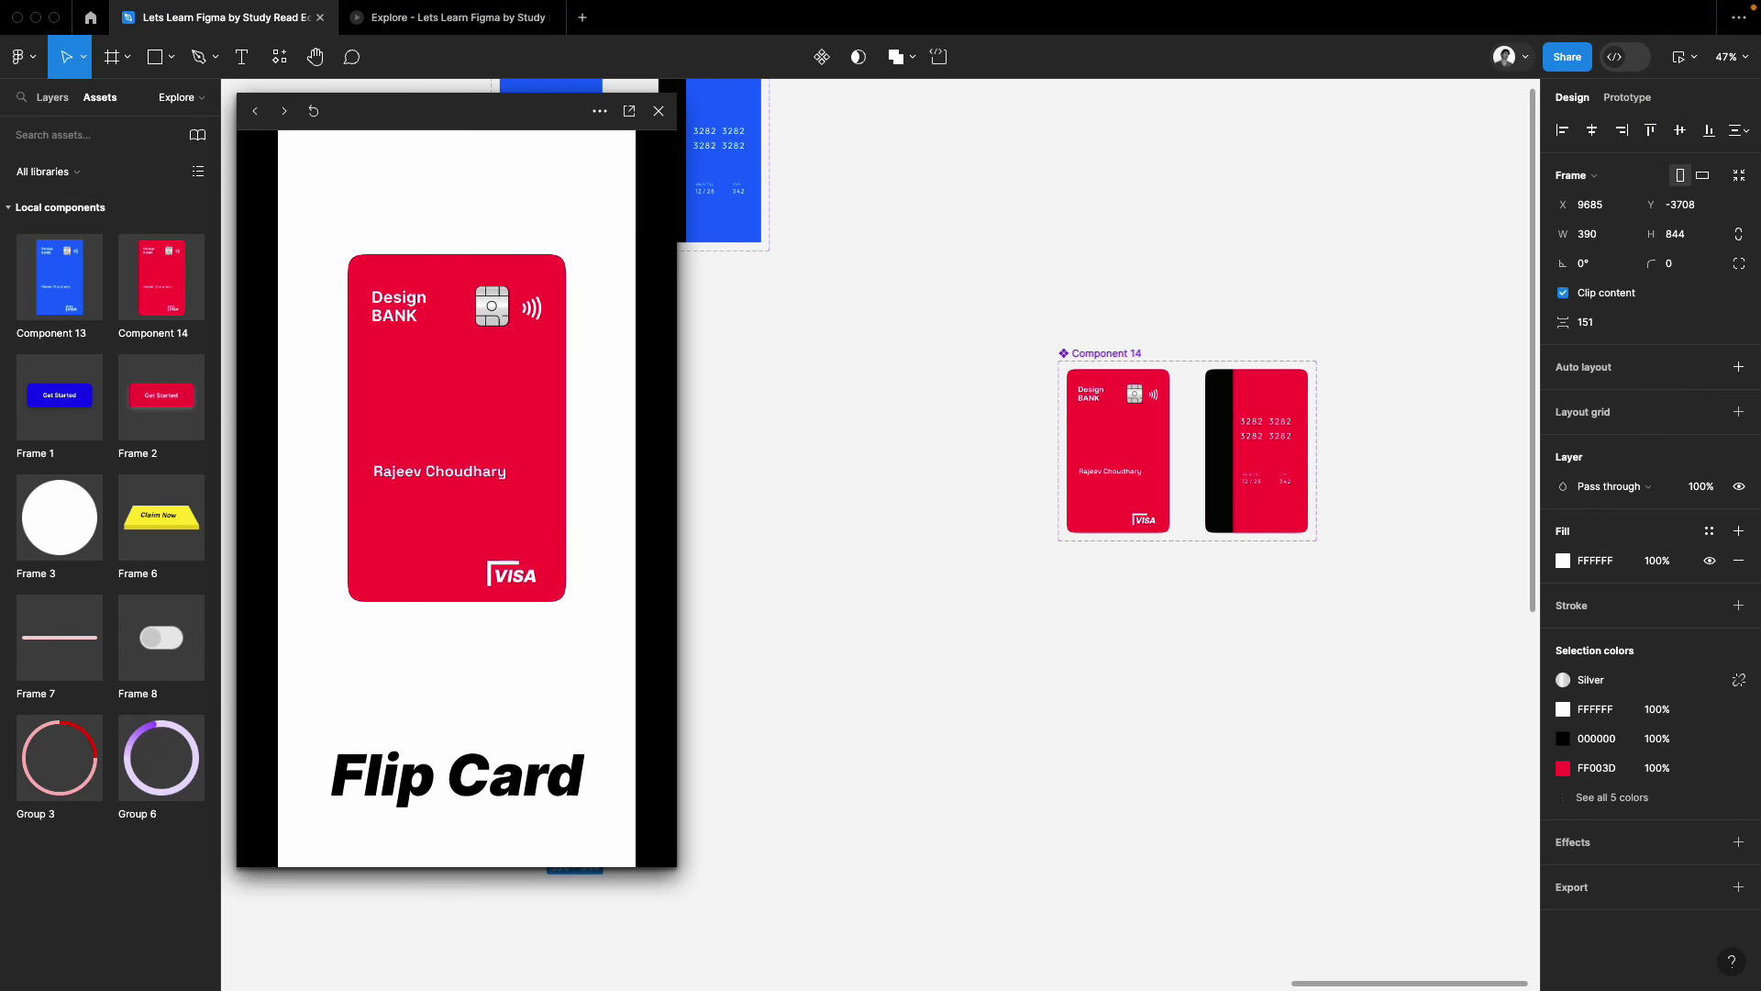